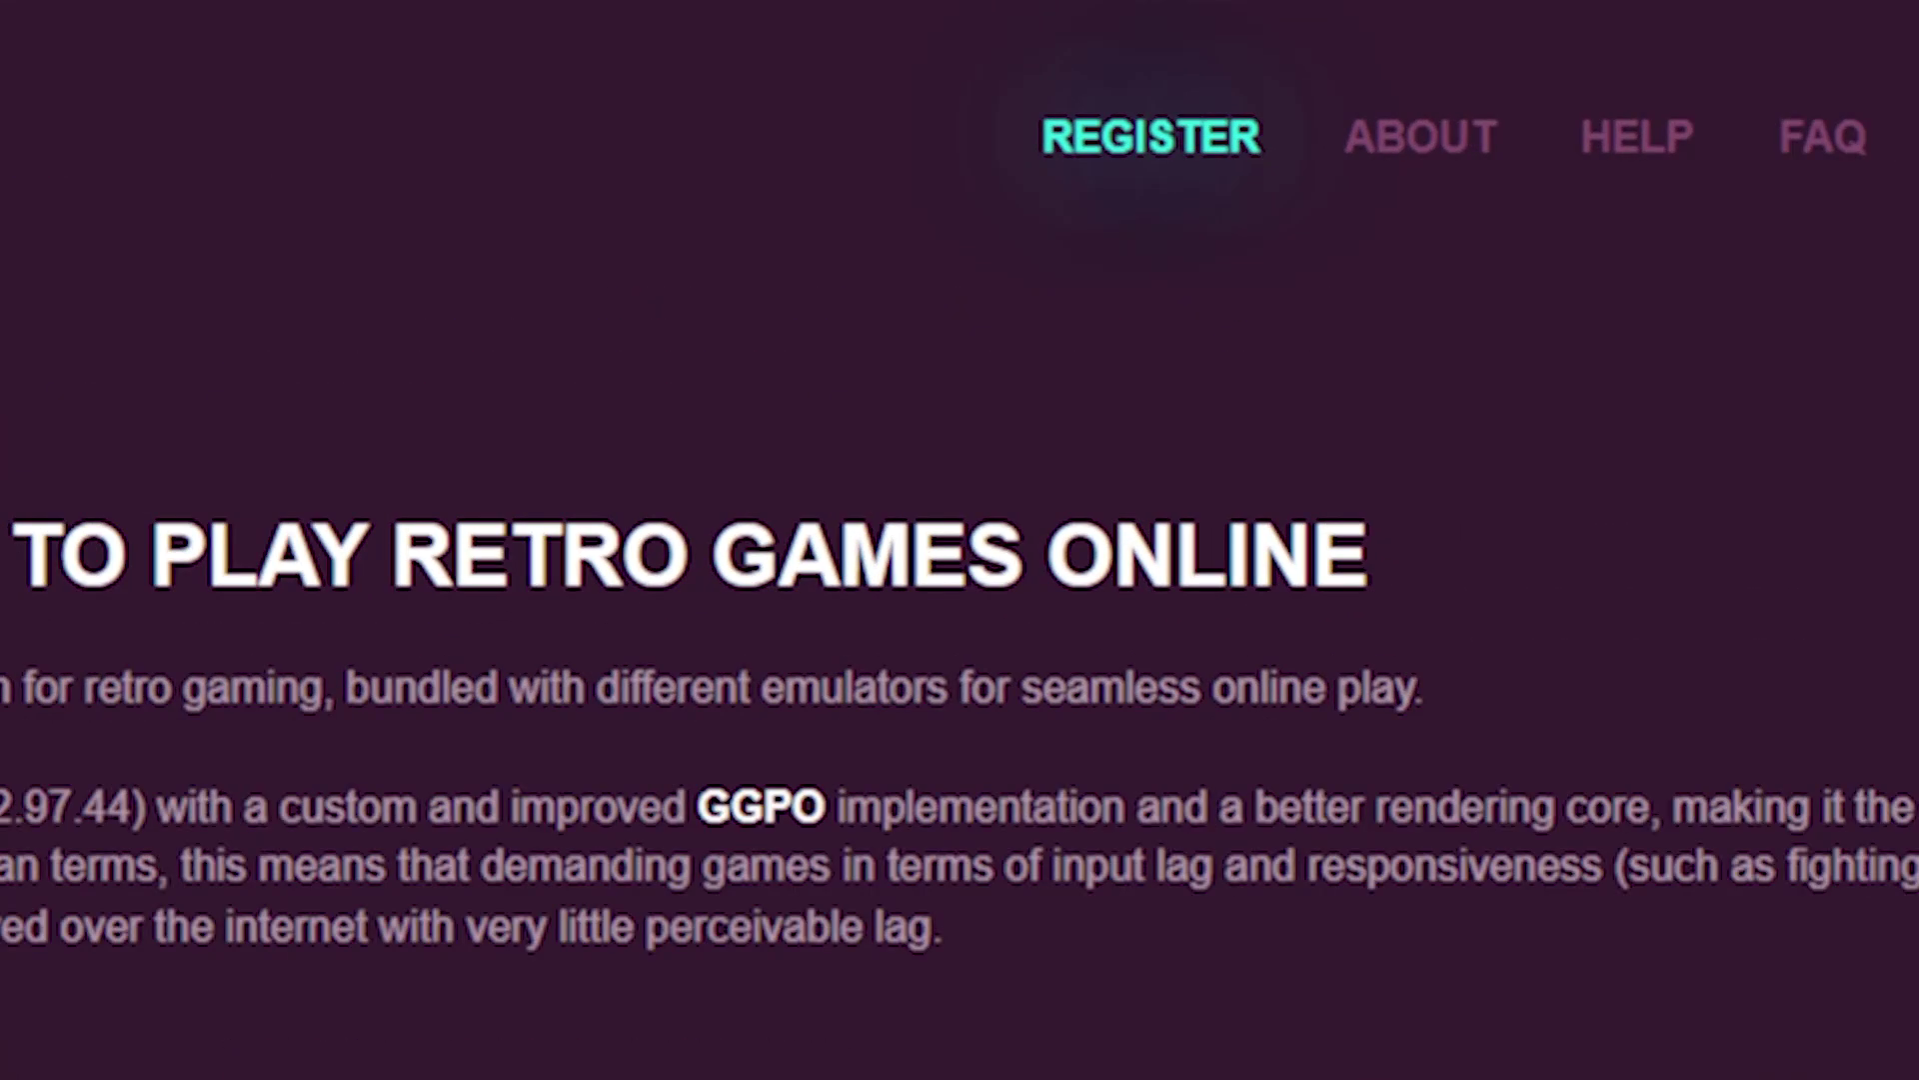
- Visit the registration page, return home, and download the Windows Fightcade installer
click(1149, 137)
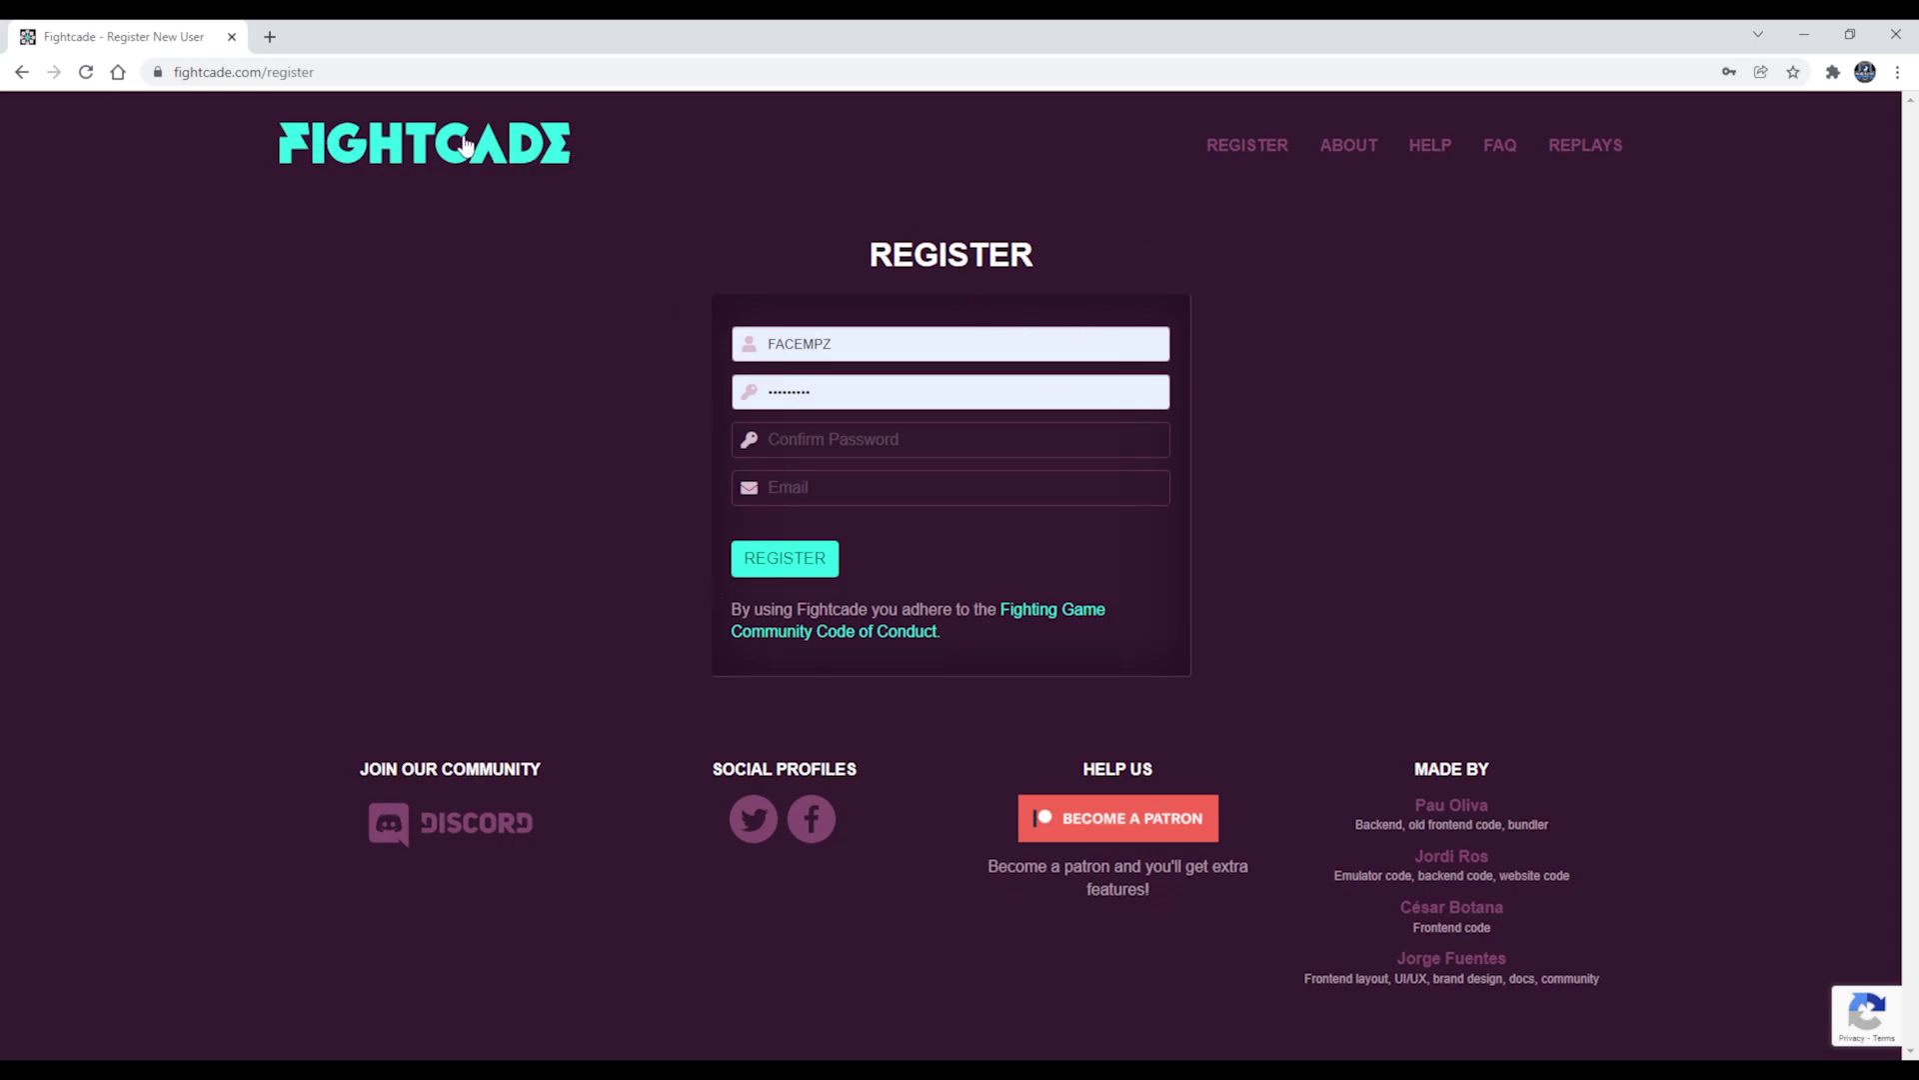
click(465, 145)
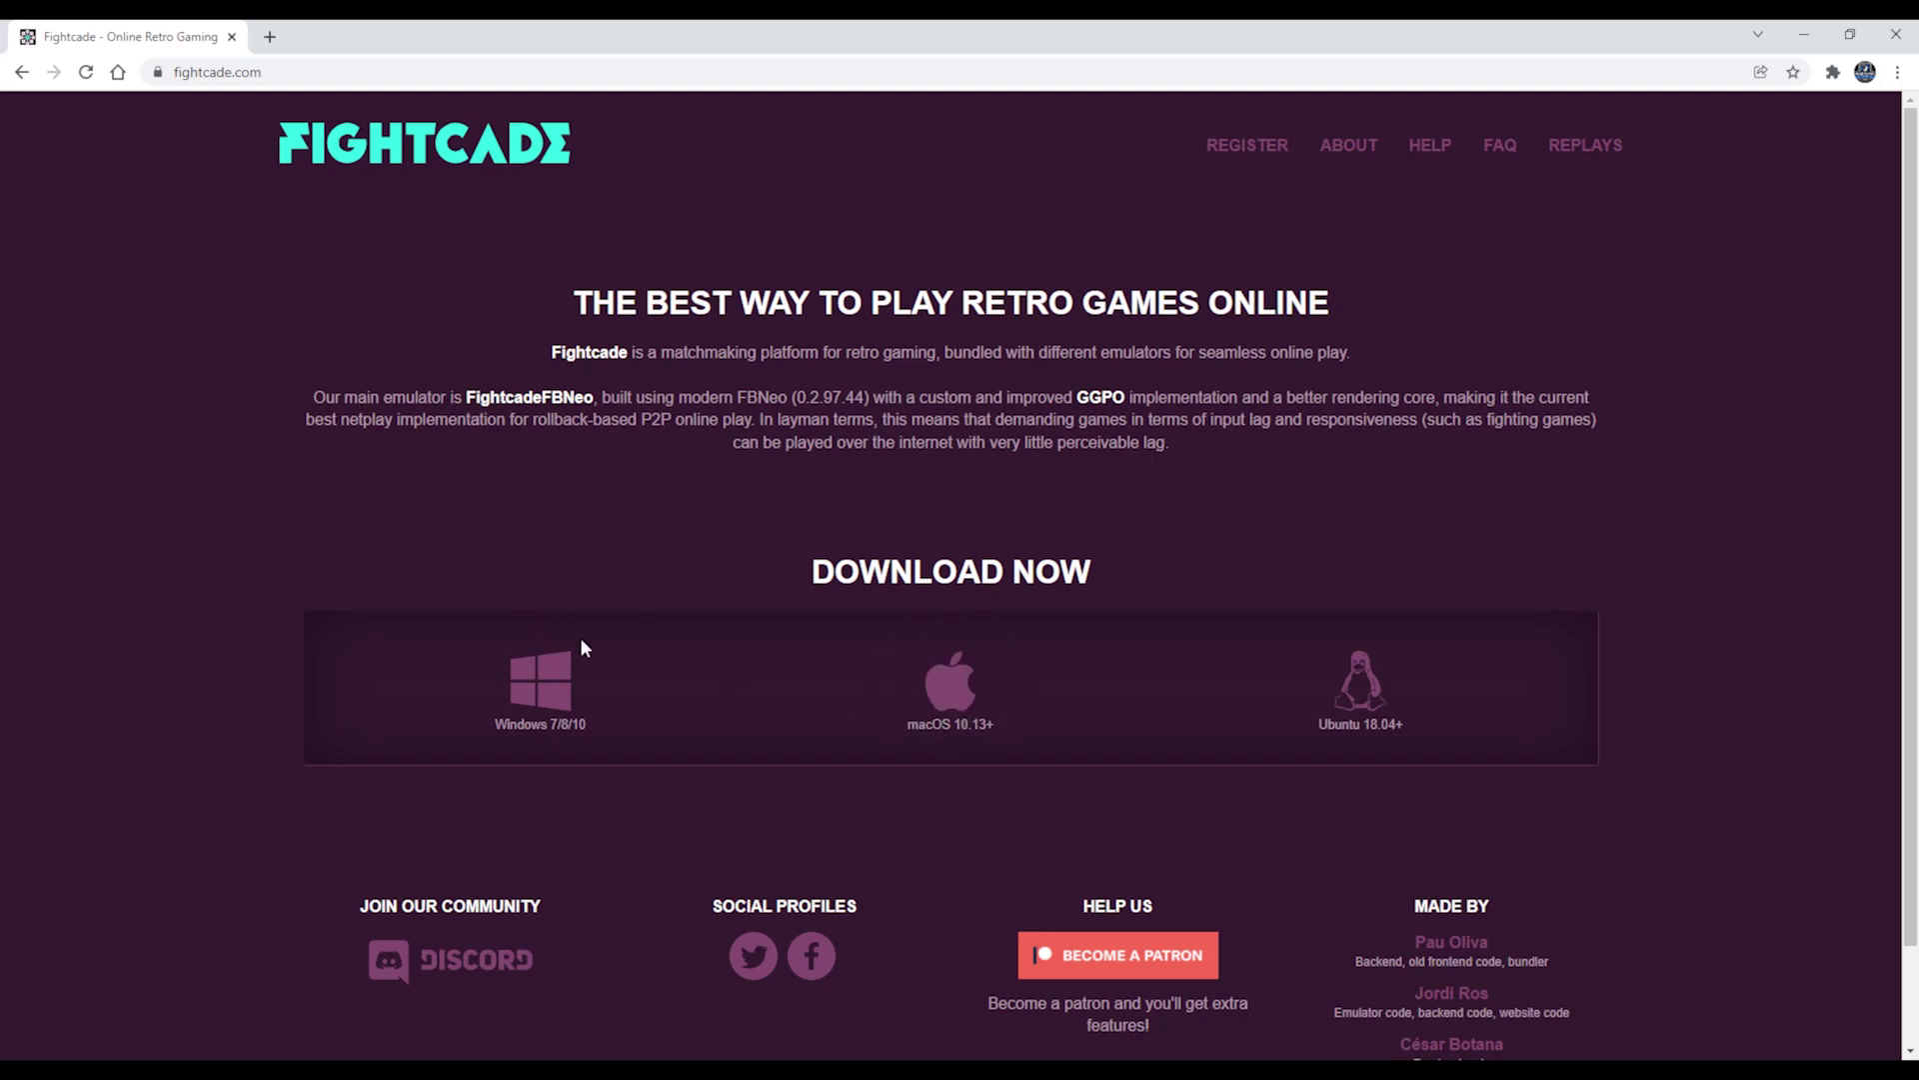
click(541, 690)
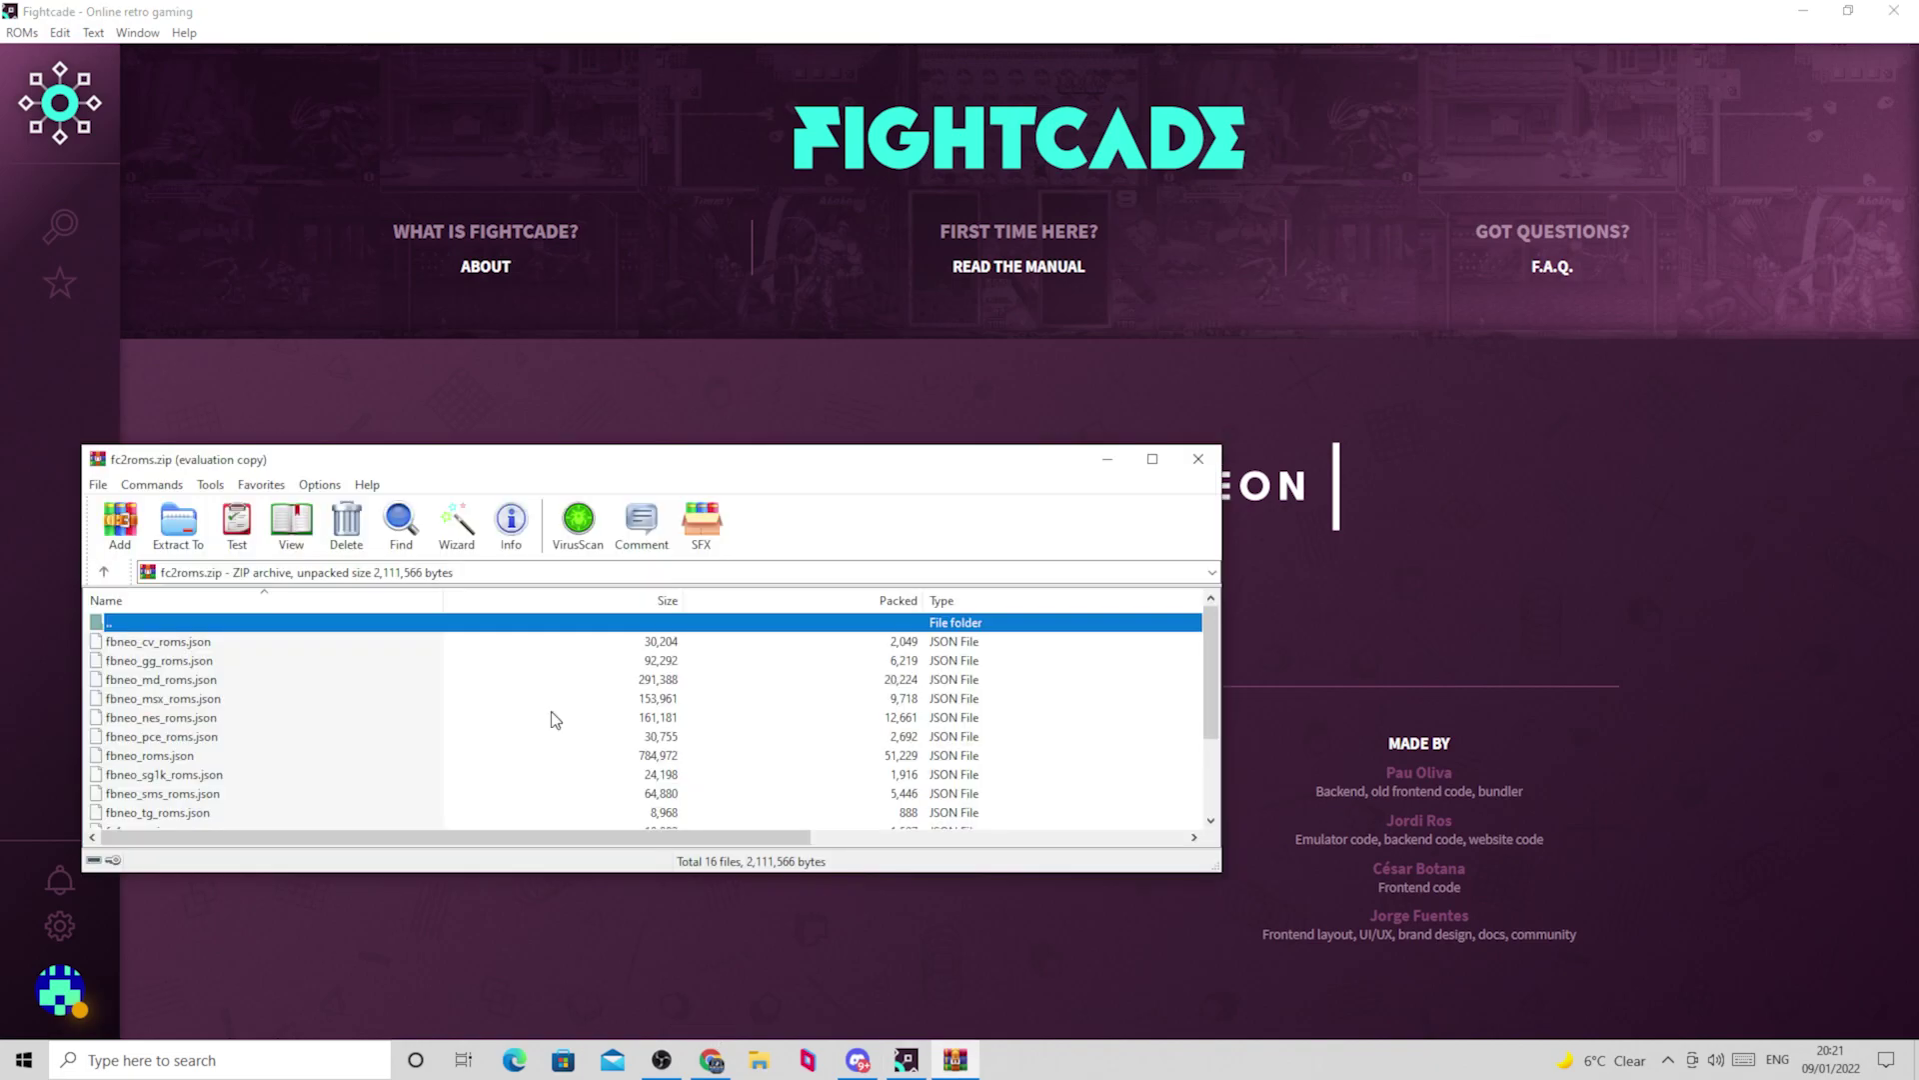
scroll(550, 720, down, 3)
scroll(226, 720, up, 3)
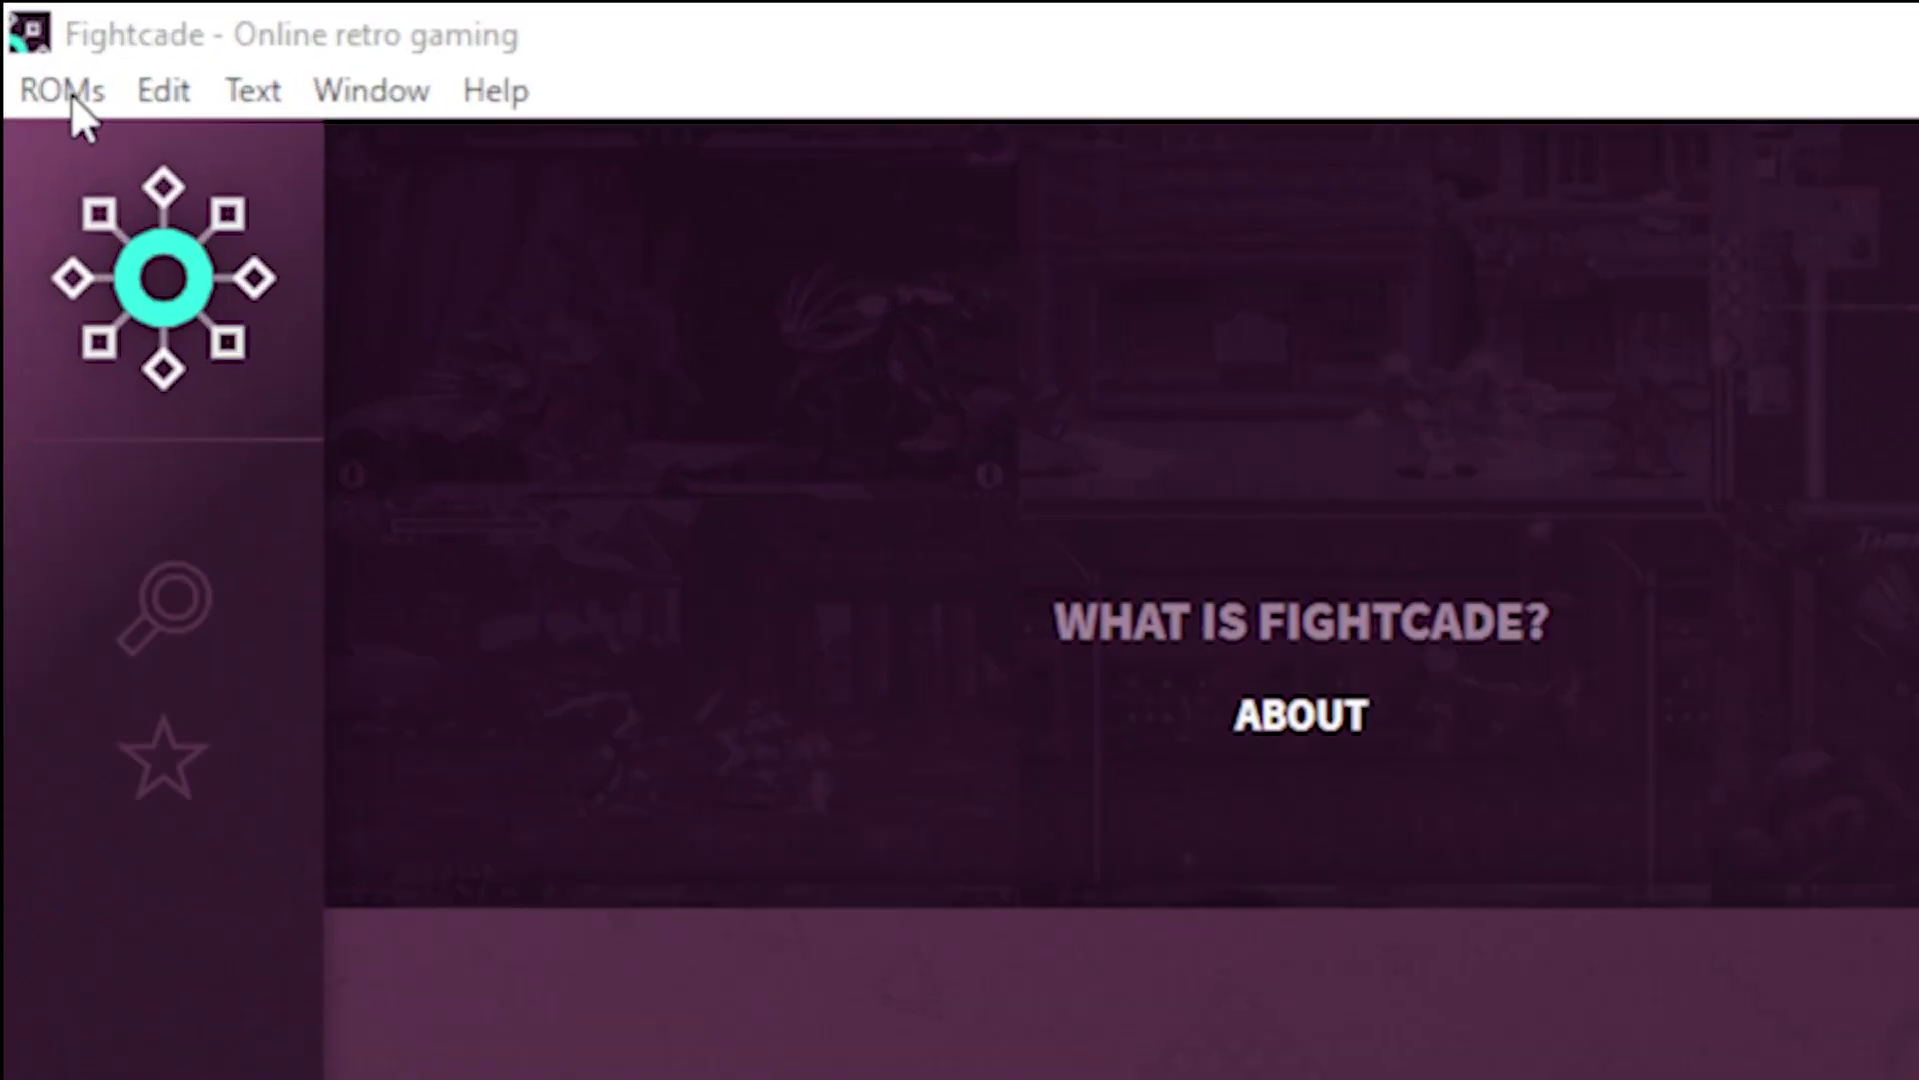
- Open Fightcade's ROMs folder with the FBNeo, FC1, Flycast and SNES9x shortcuts
click(62, 90)
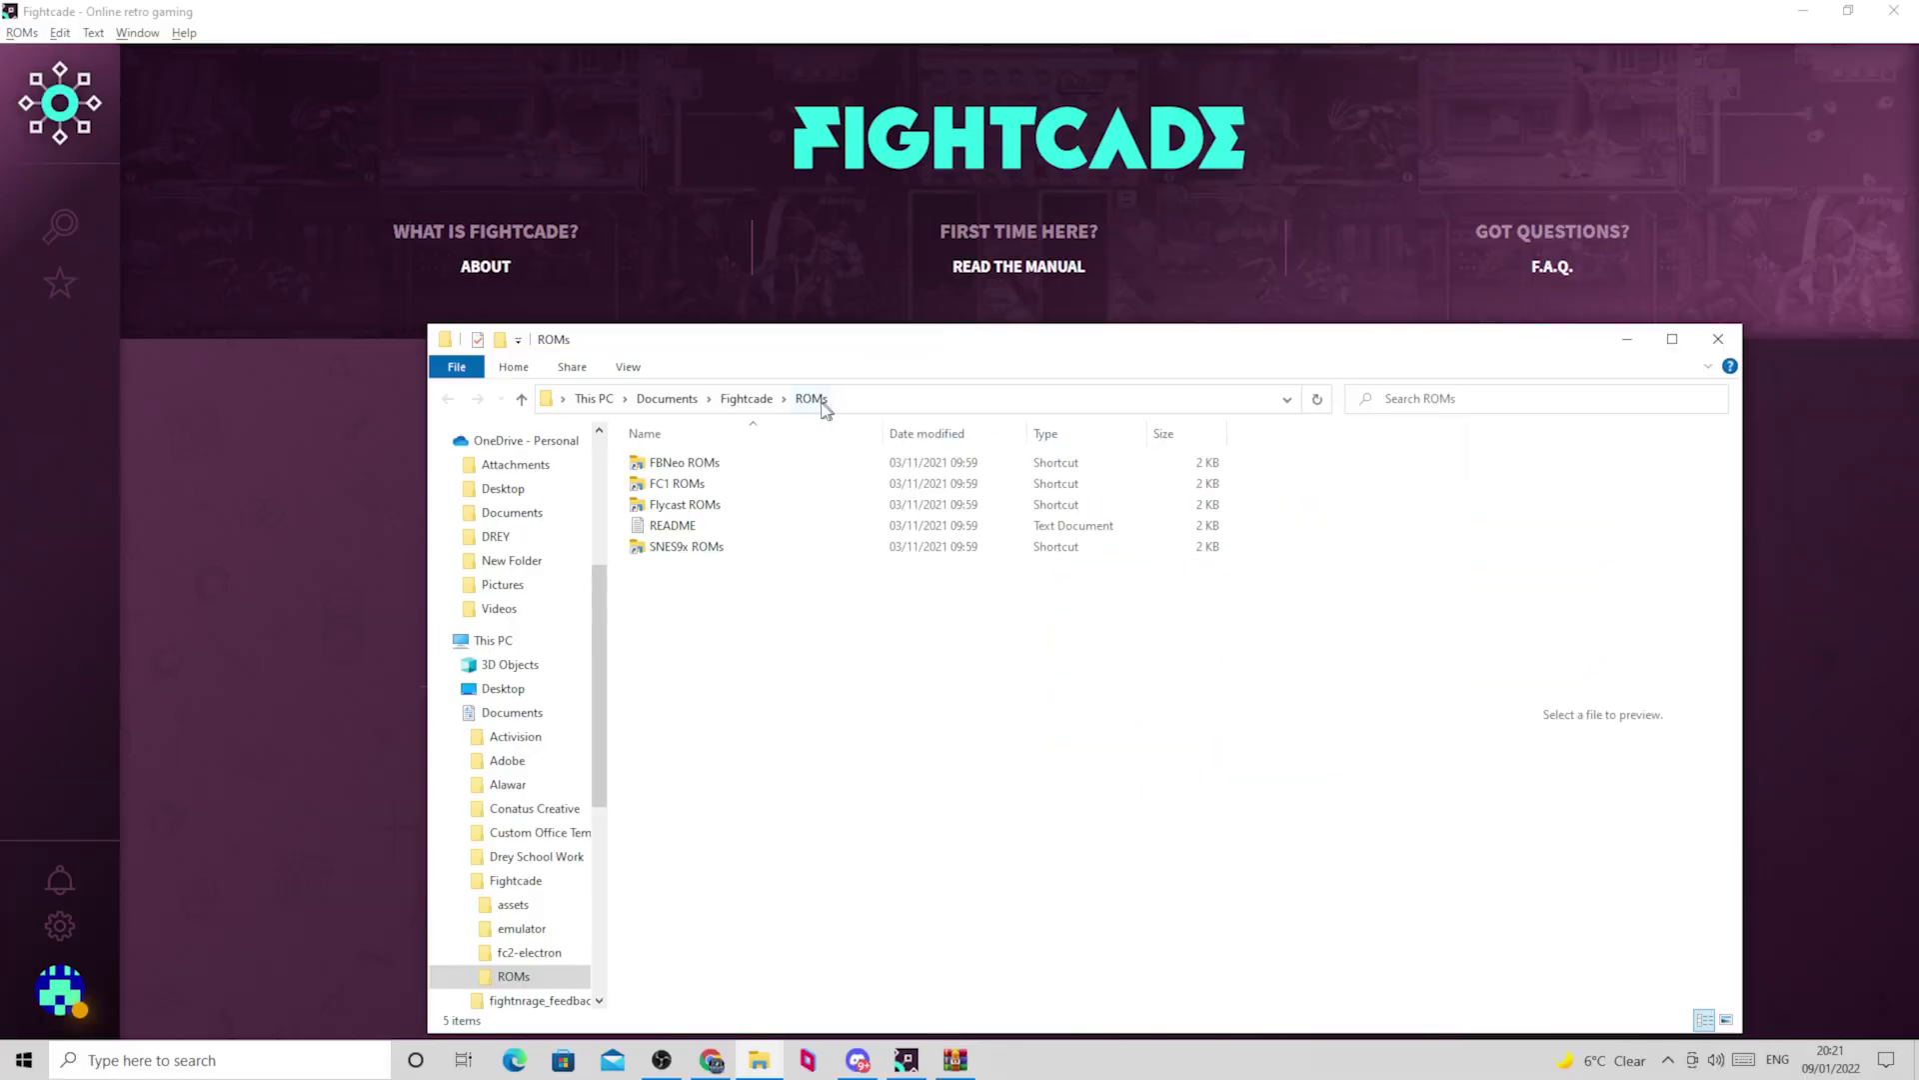
- Open the emulator folder inside the main Fightcade folder and move its window up and right
click(746, 398)
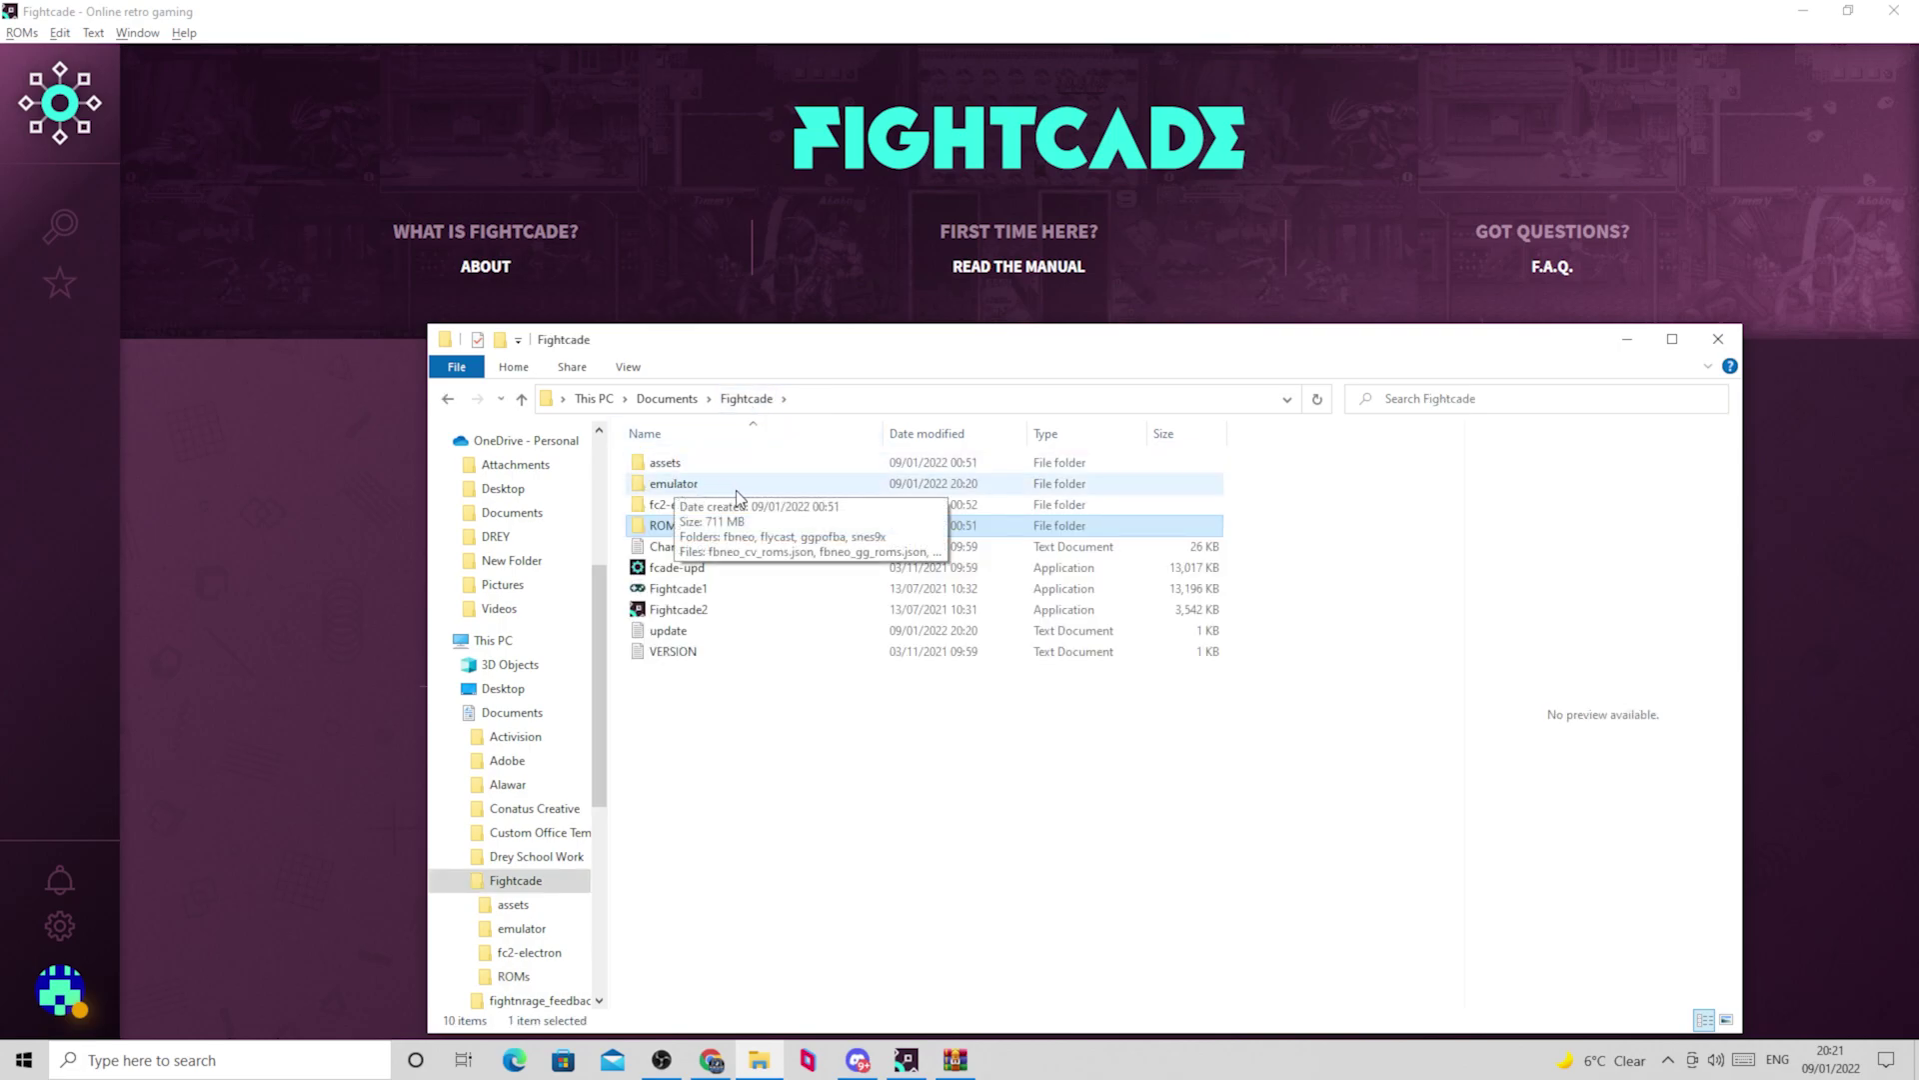
double_click(673, 483)
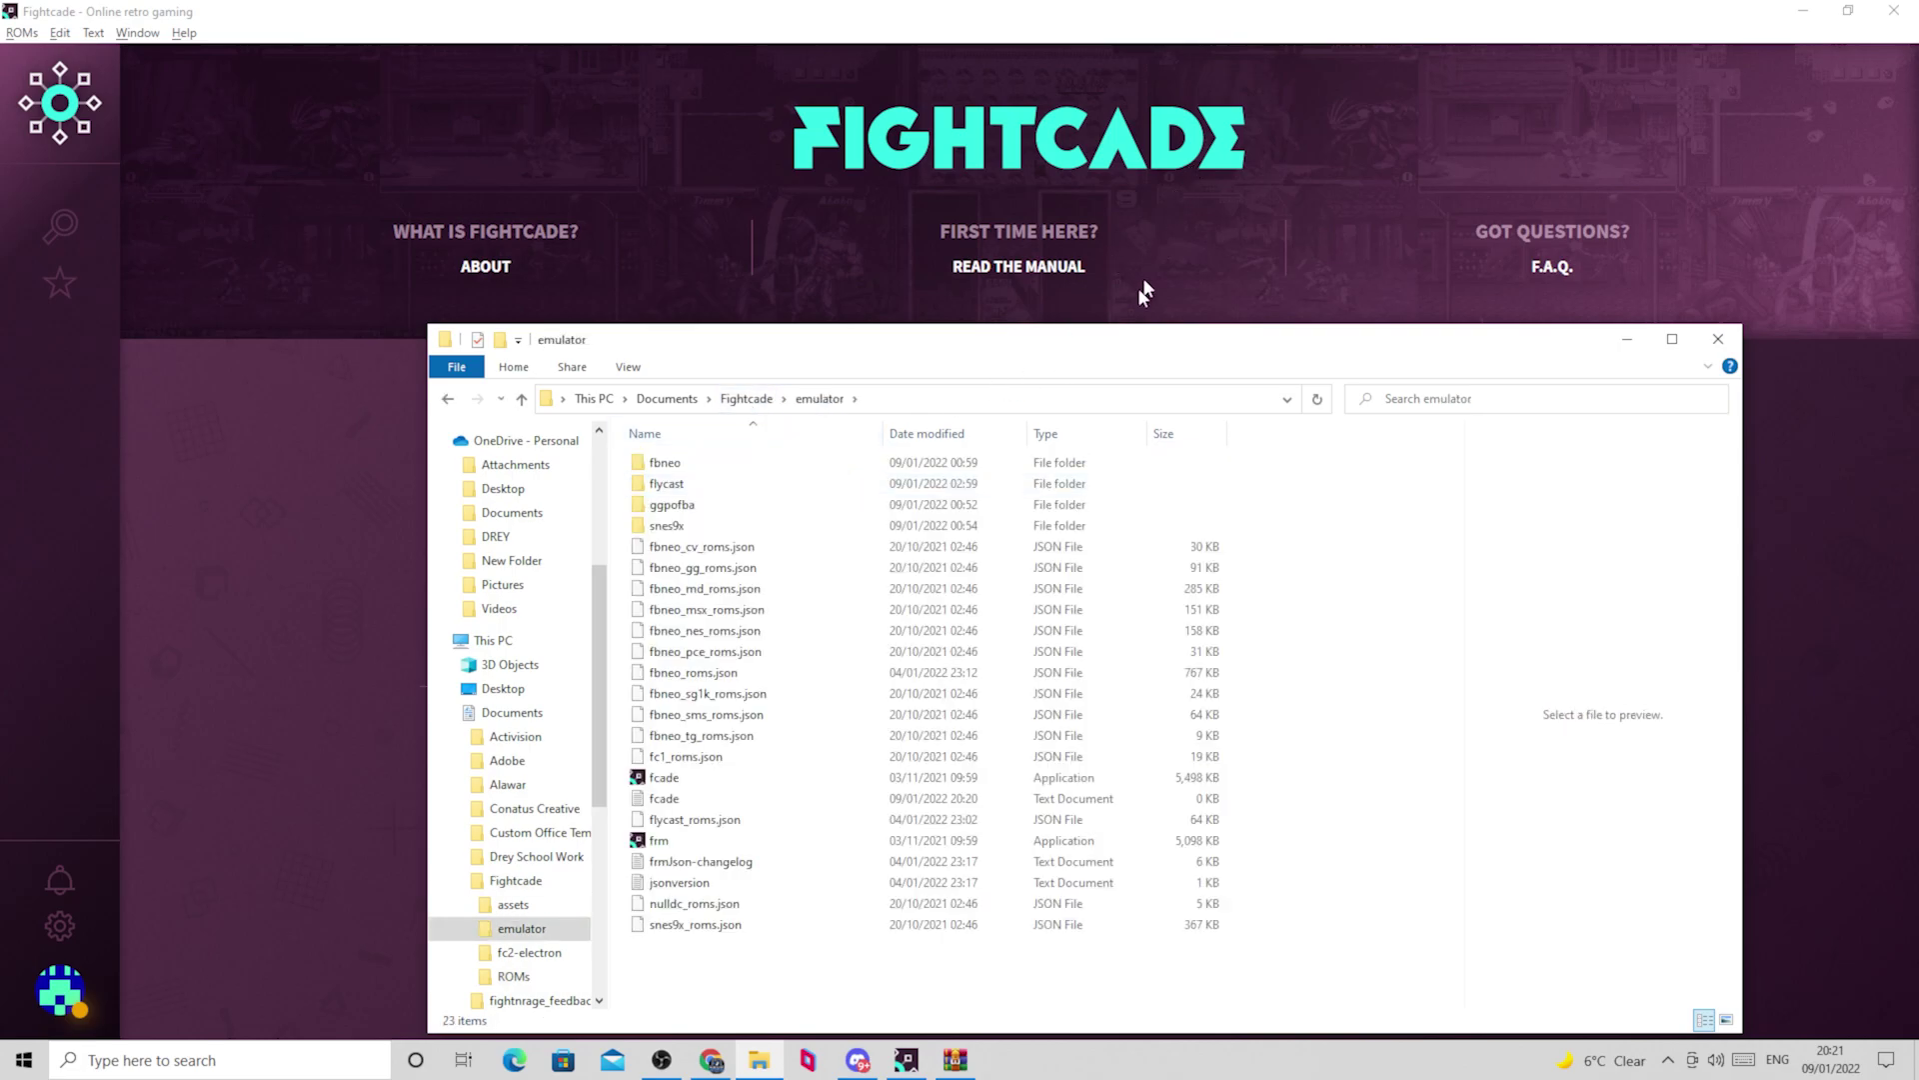
drag(1124, 339, 1338, 196)
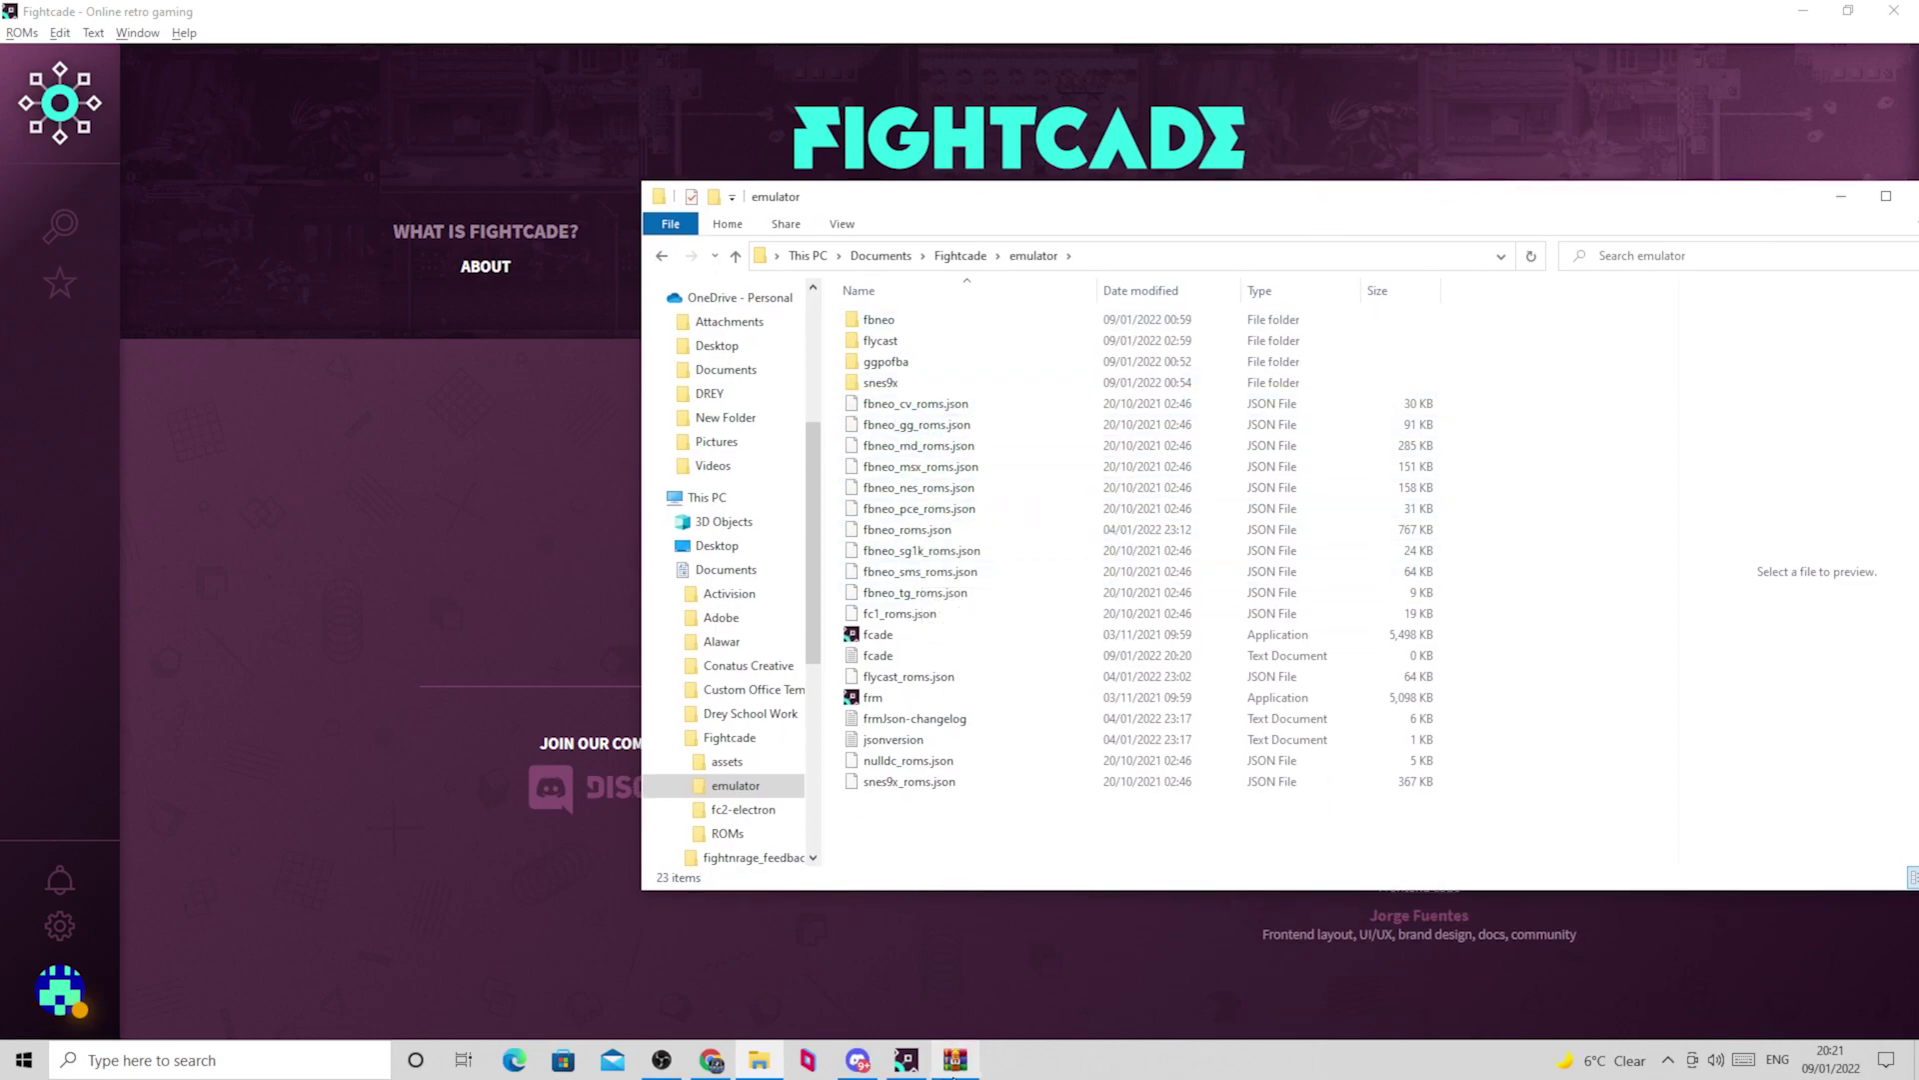
- Arrange the WinRAR fc2roms.zip window and the emulator folder window side by side
click(951, 1060)
mouse_move(746, 462)
mouse_down()
mouse_move(427, 395)
mouse_move(645, 265)
mouse_up()
scroll(344, 513, down, 3)
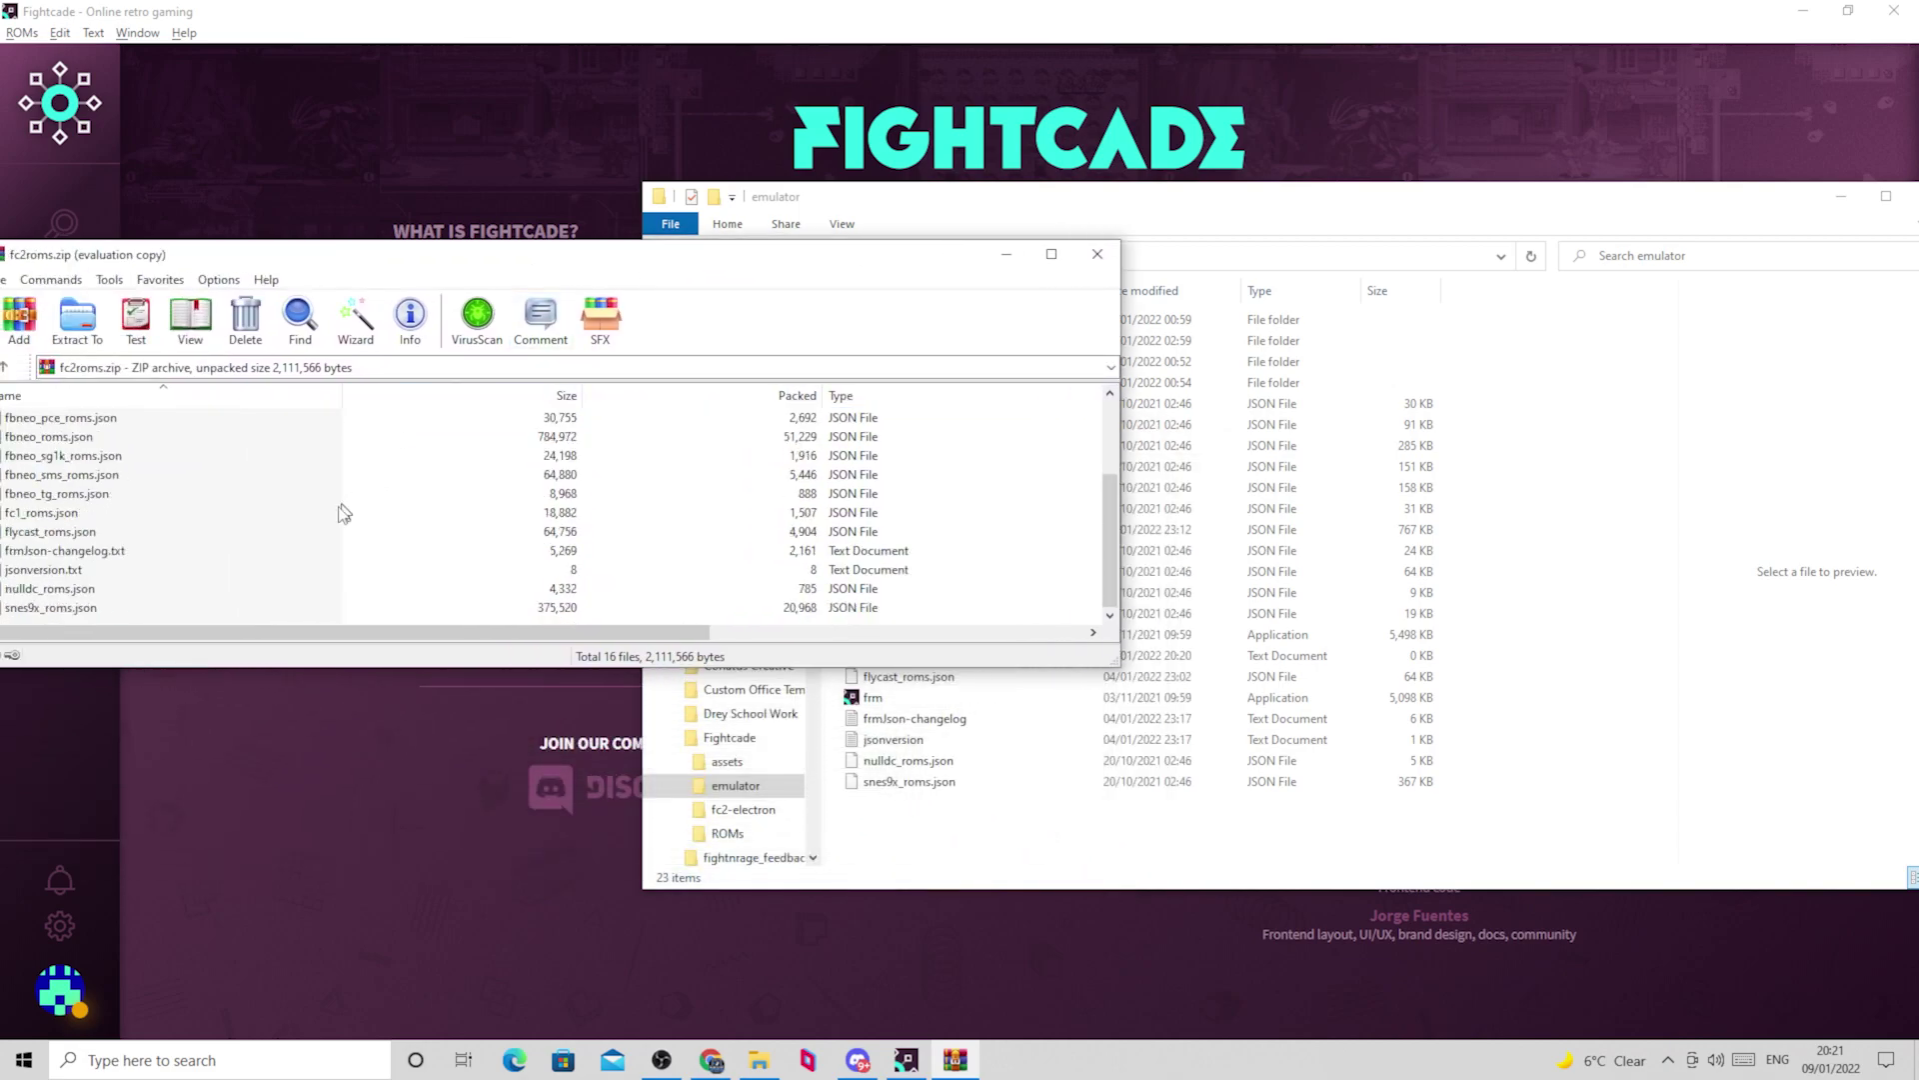
scroll(344, 514, up, 3)
scroll(344, 514, down, 3)
scroll(344, 514, up, 3)
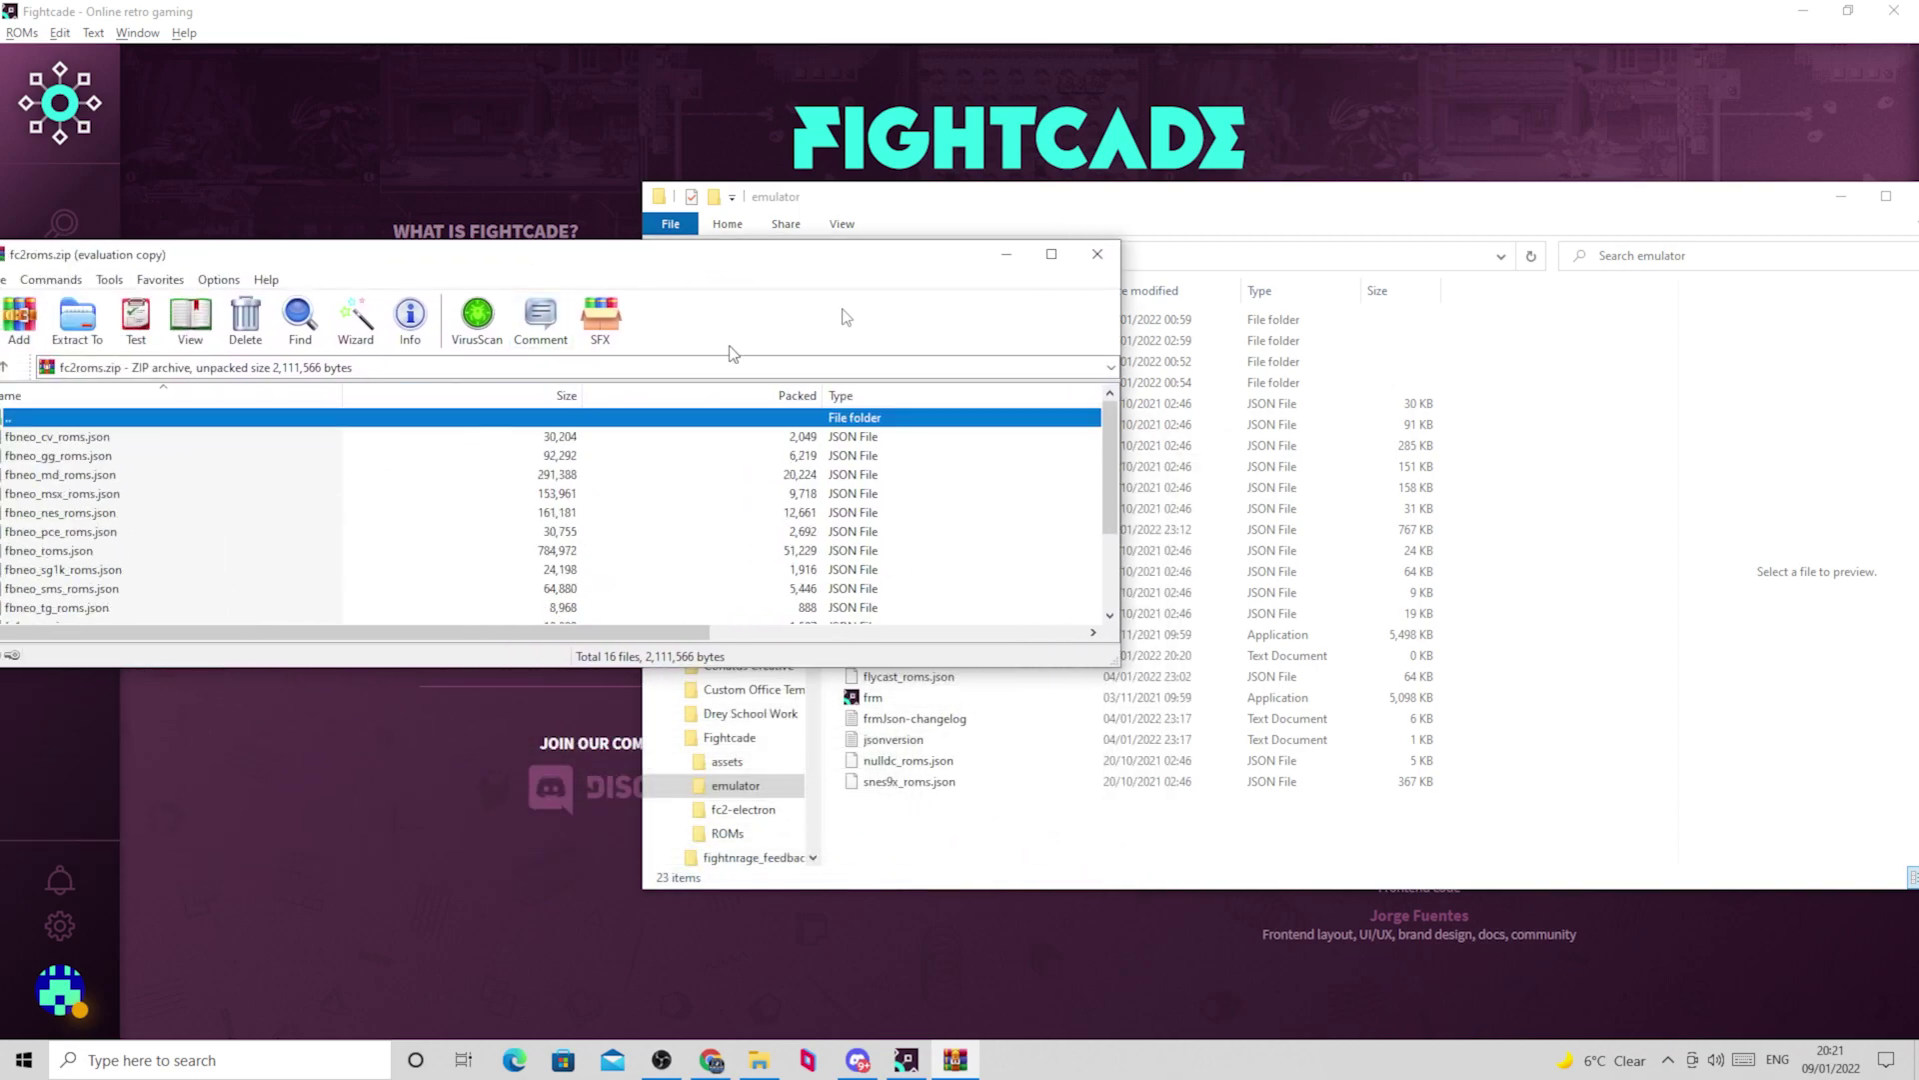
click(1199, 240)
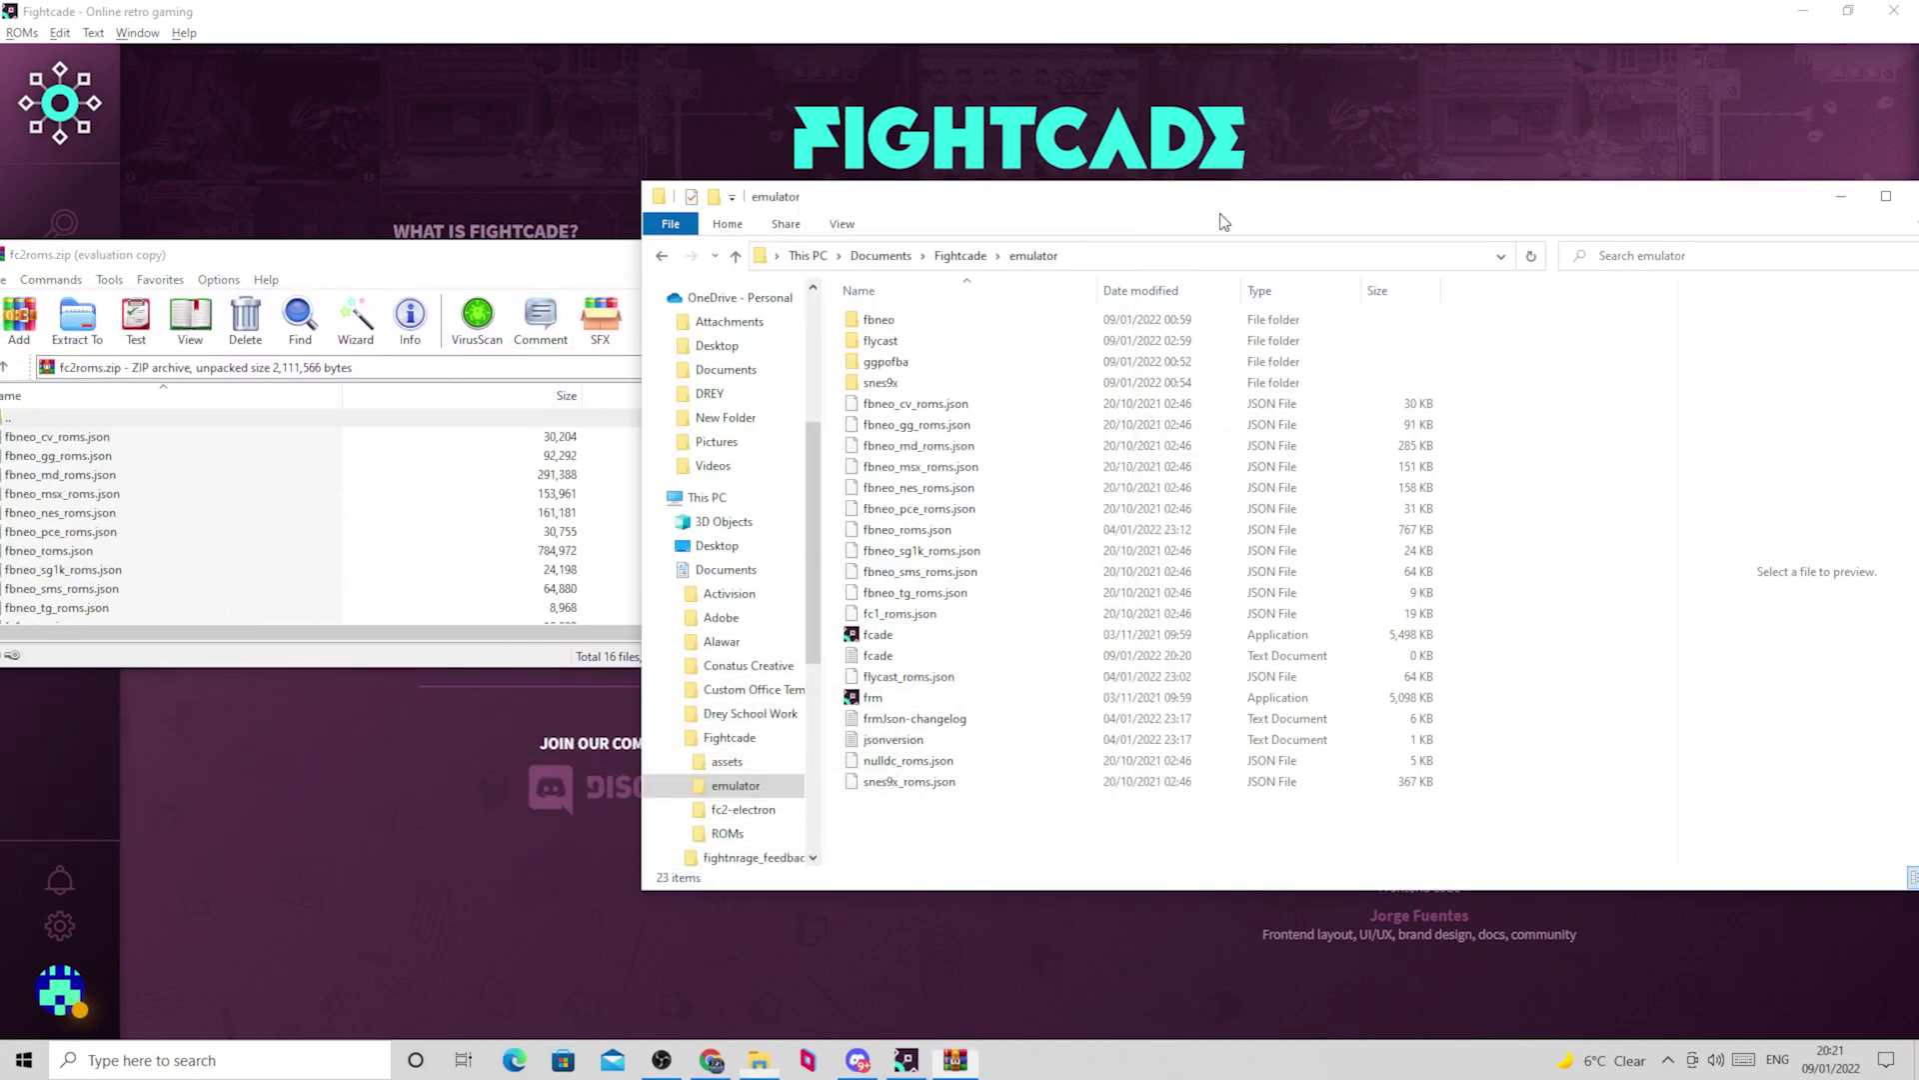
click(485, 260)
click(1507, 214)
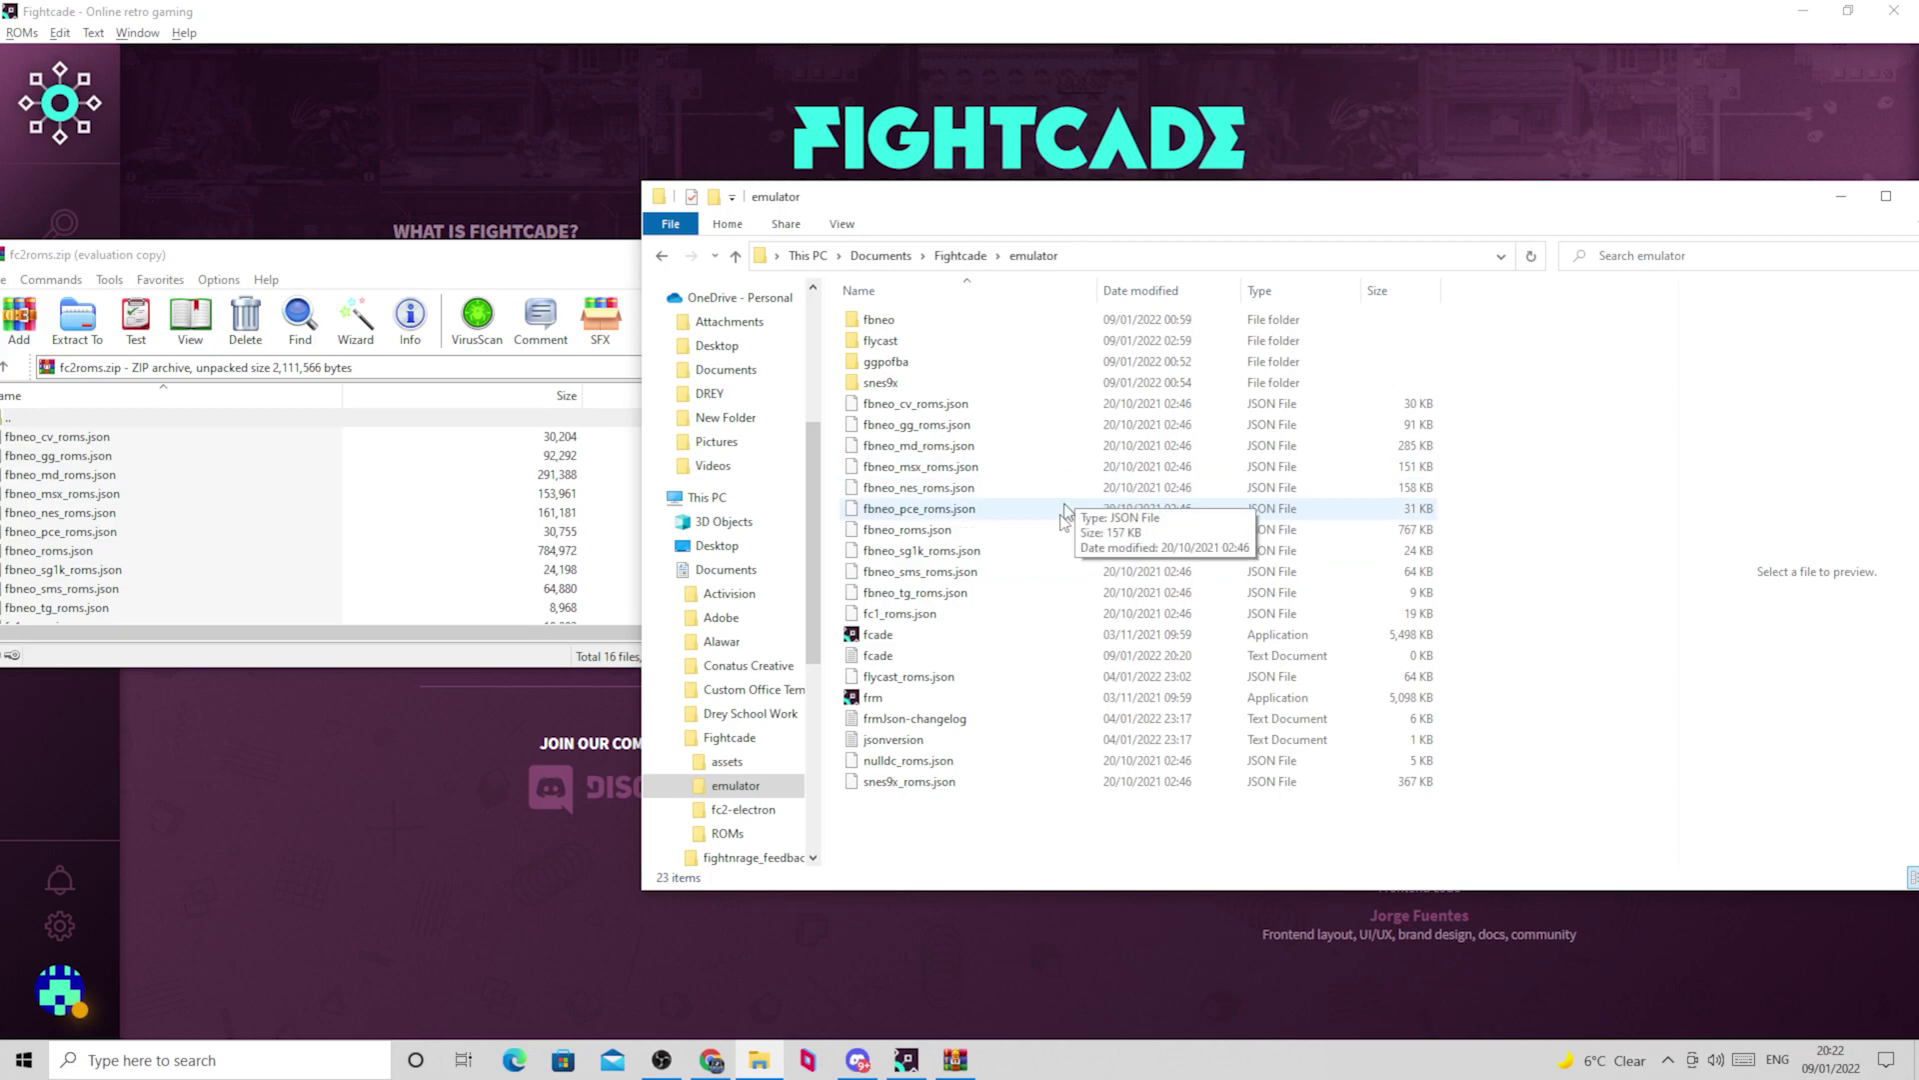
click(338, 263)
scroll(146, 509, down, 3)
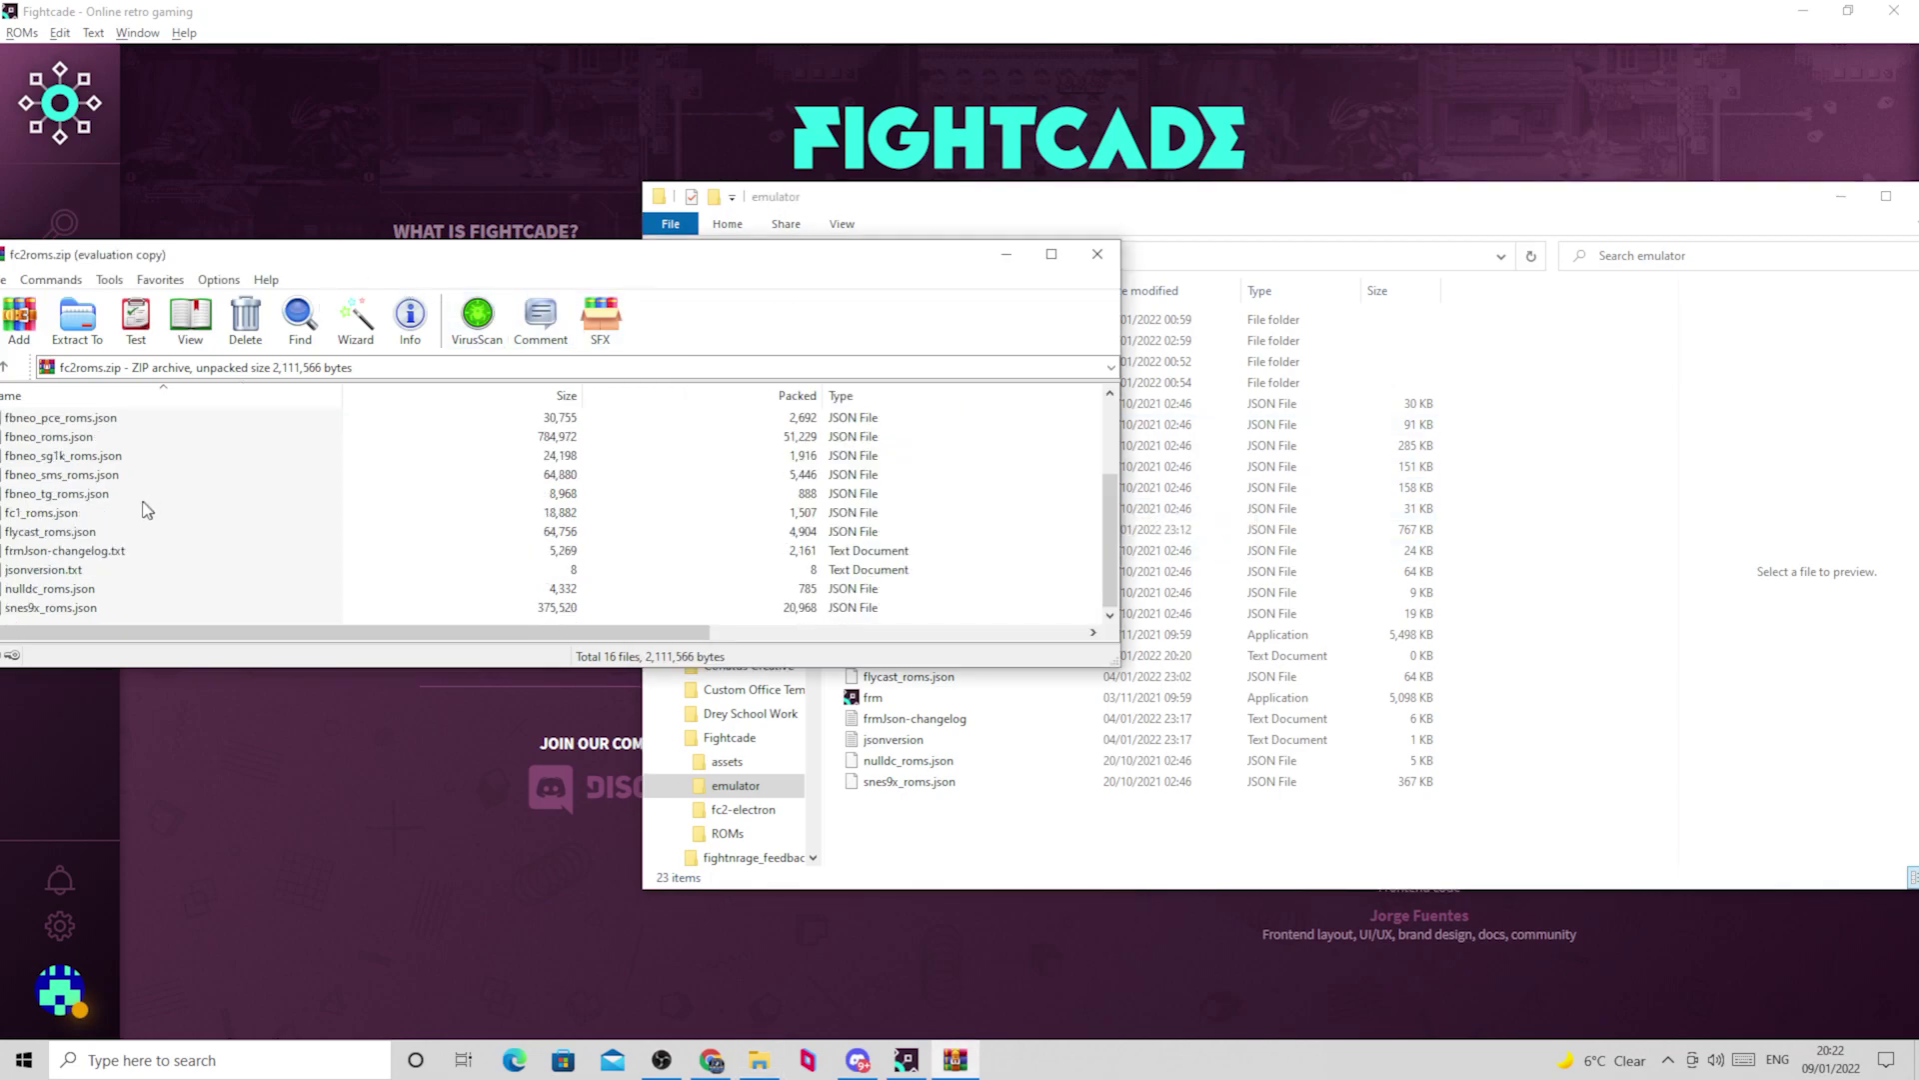
scroll(146, 509, up, 1)
scroll(146, 508, down, 1)
click(1597, 424)
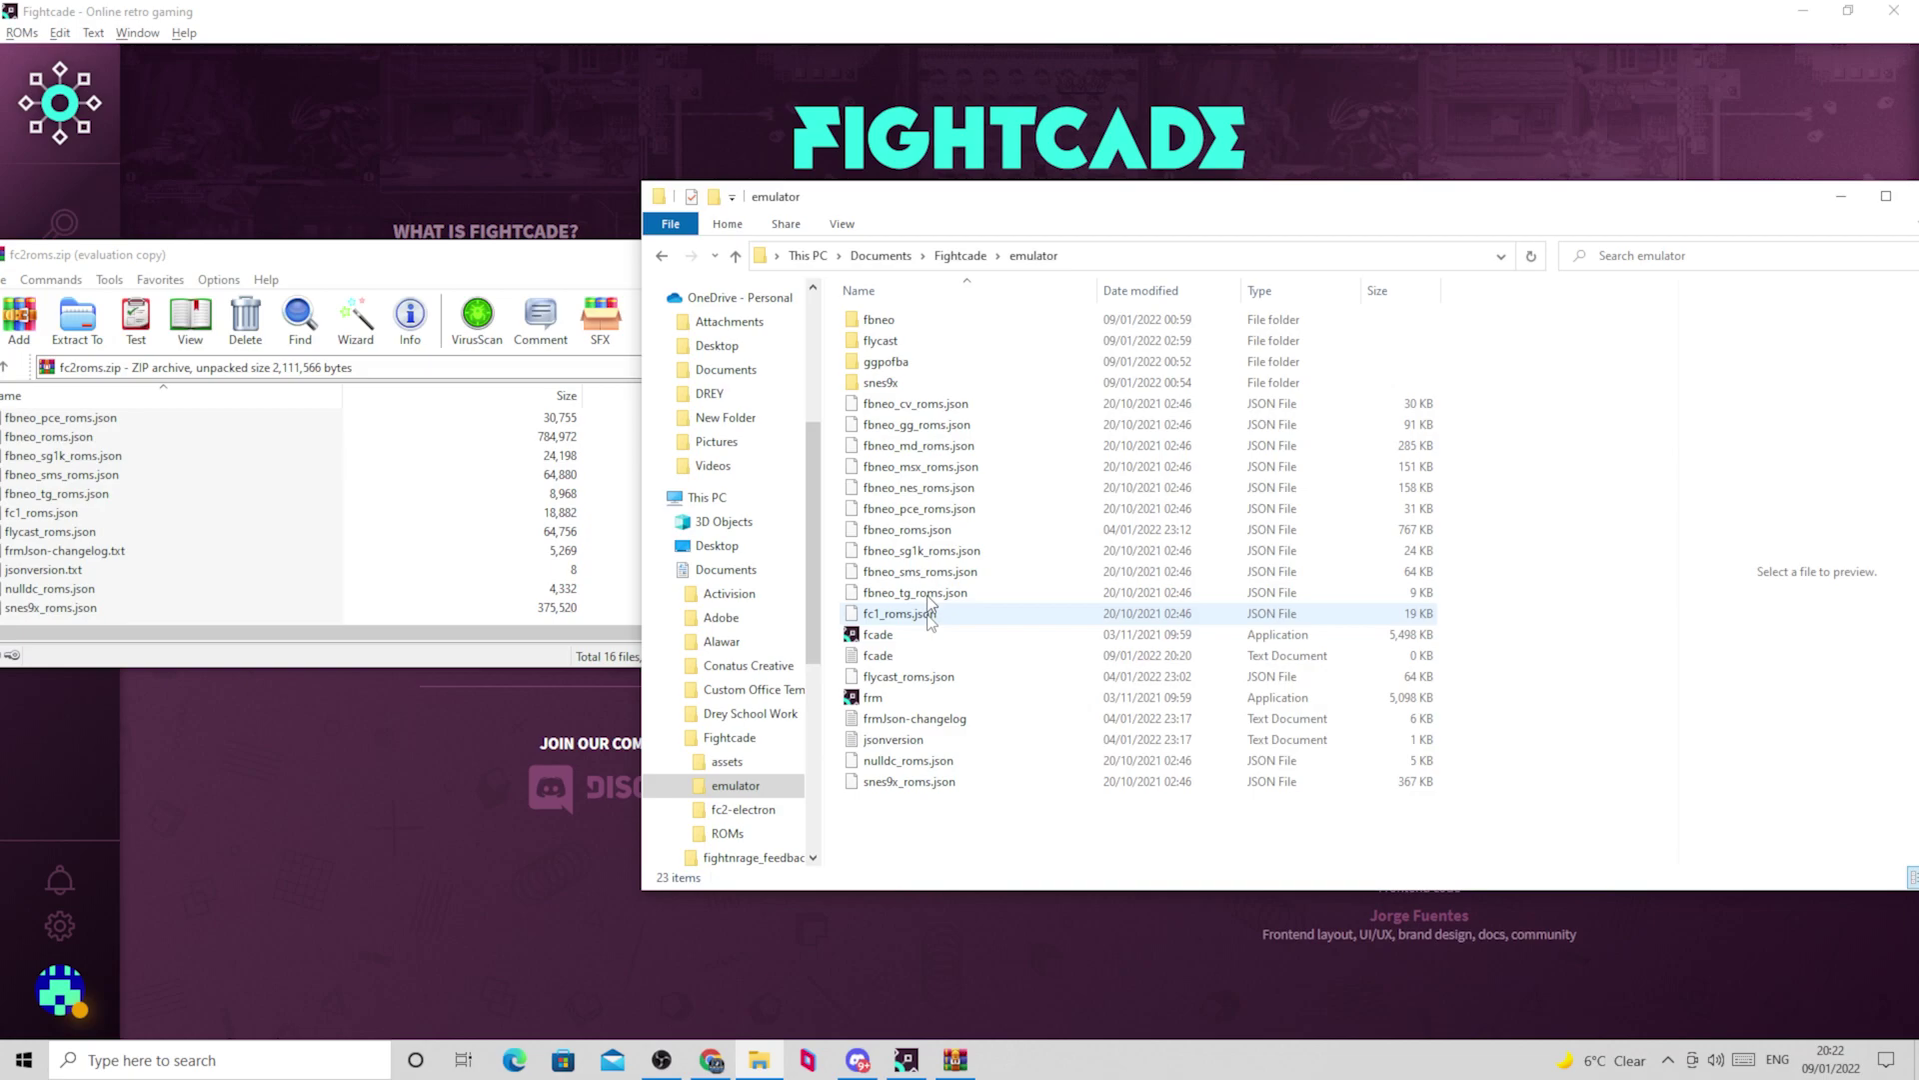
drag(1293, 224, 861, 242)
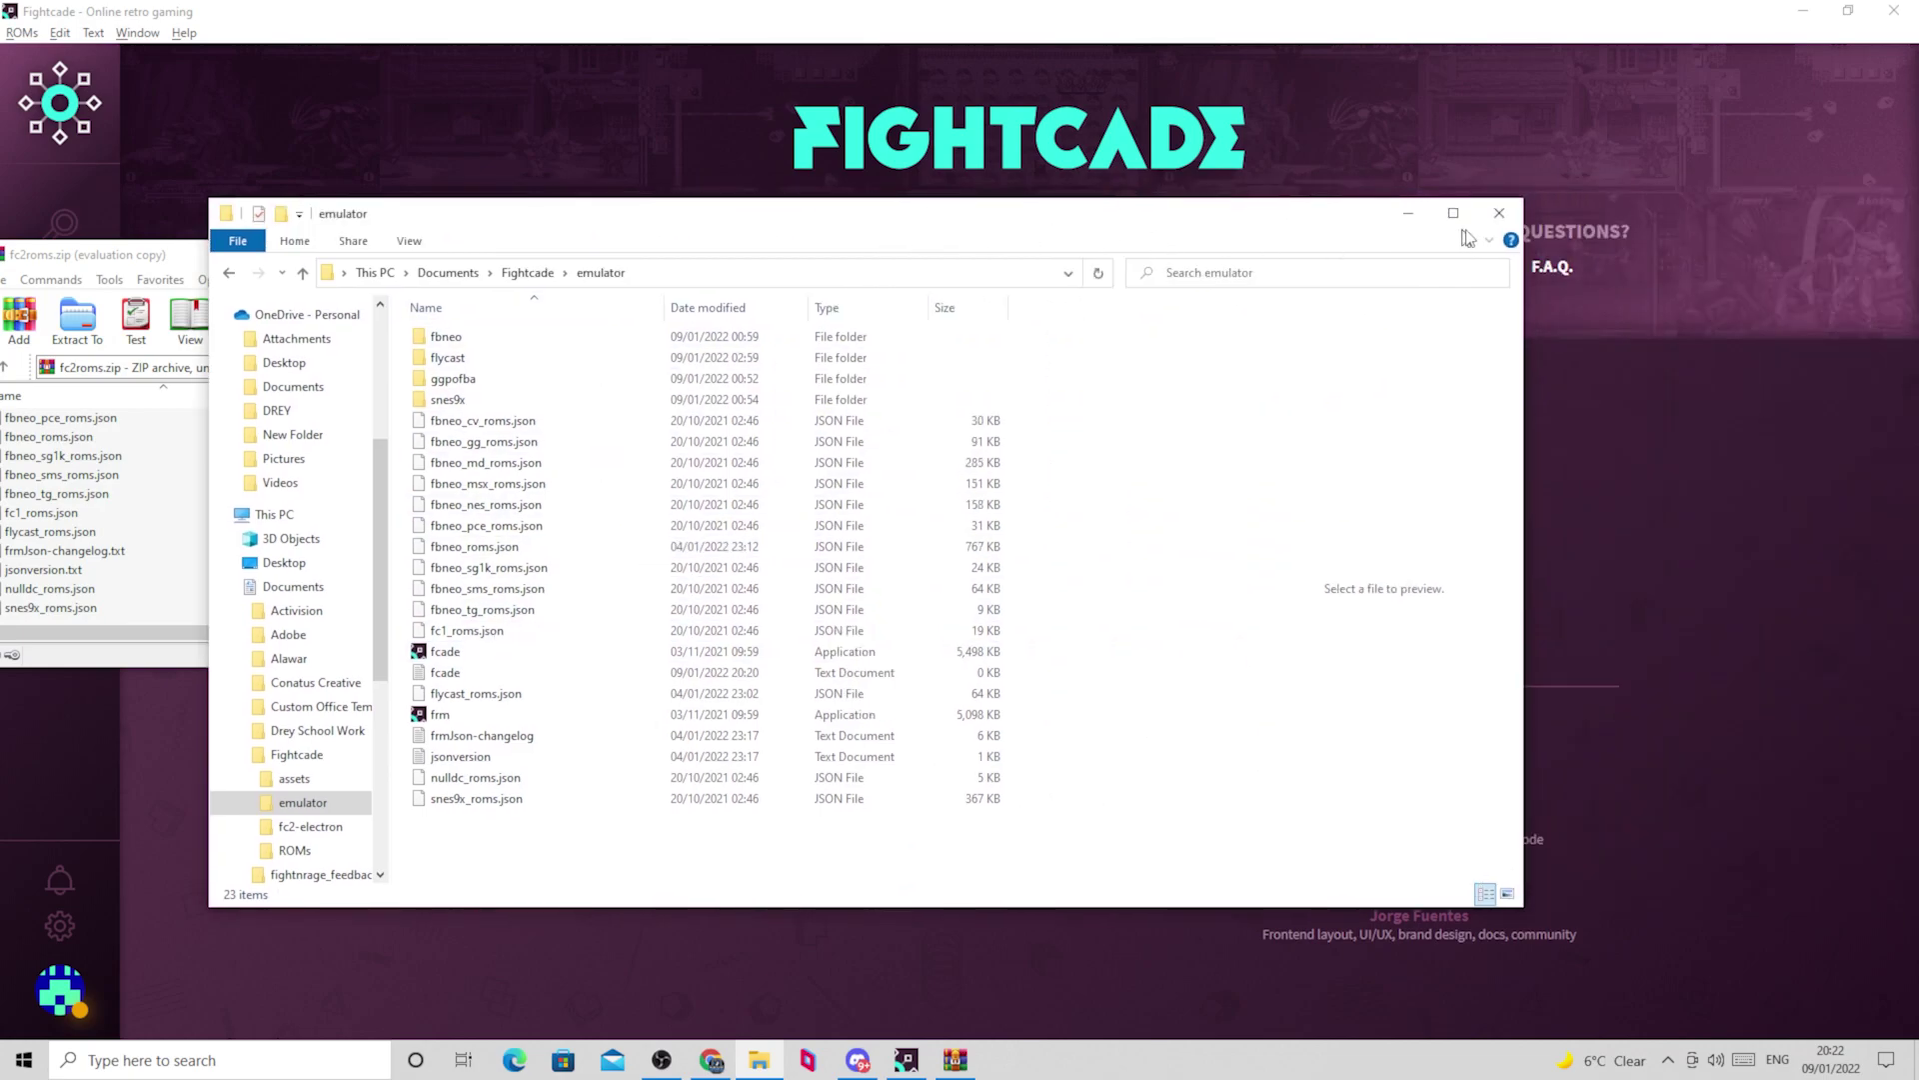
- Close Explorer and WinRAR, then join The King of Fighters 2000 channel
click(1498, 213)
key(alt+Tab)
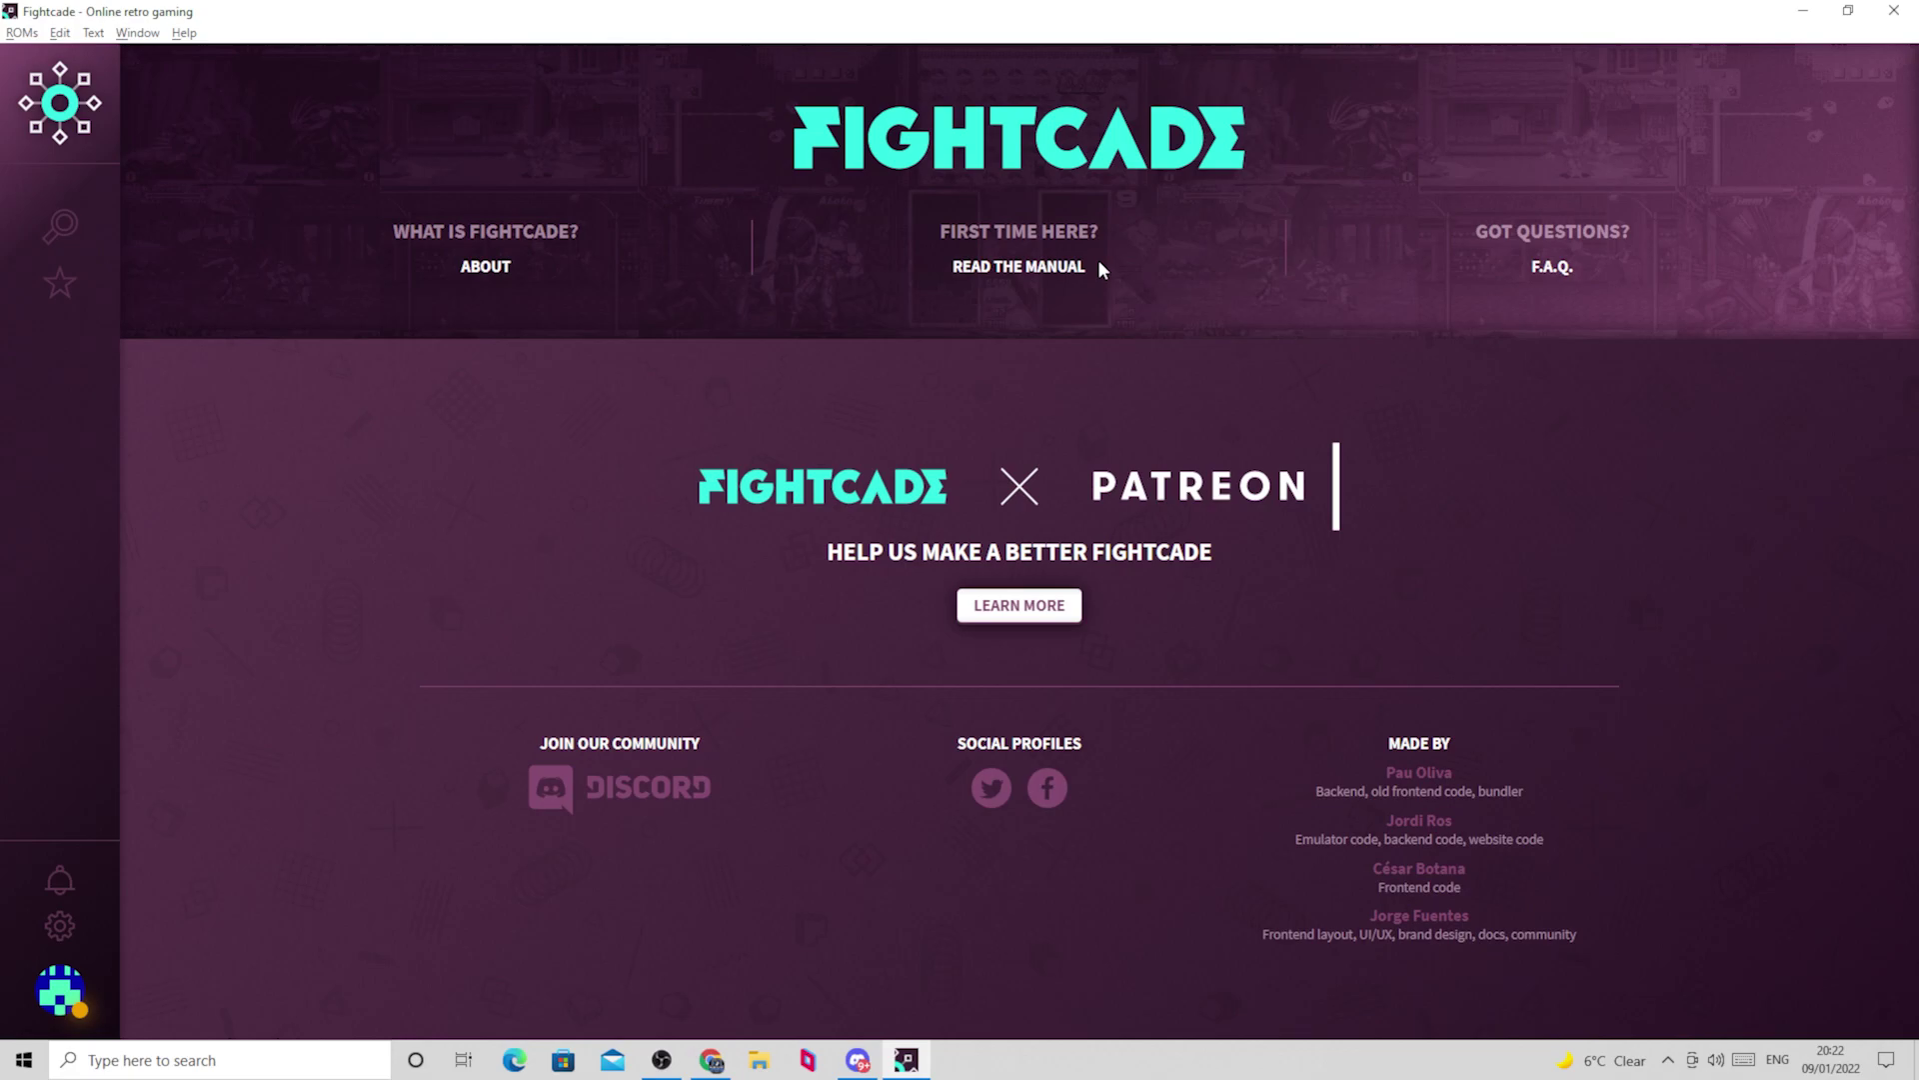
click(68, 236)
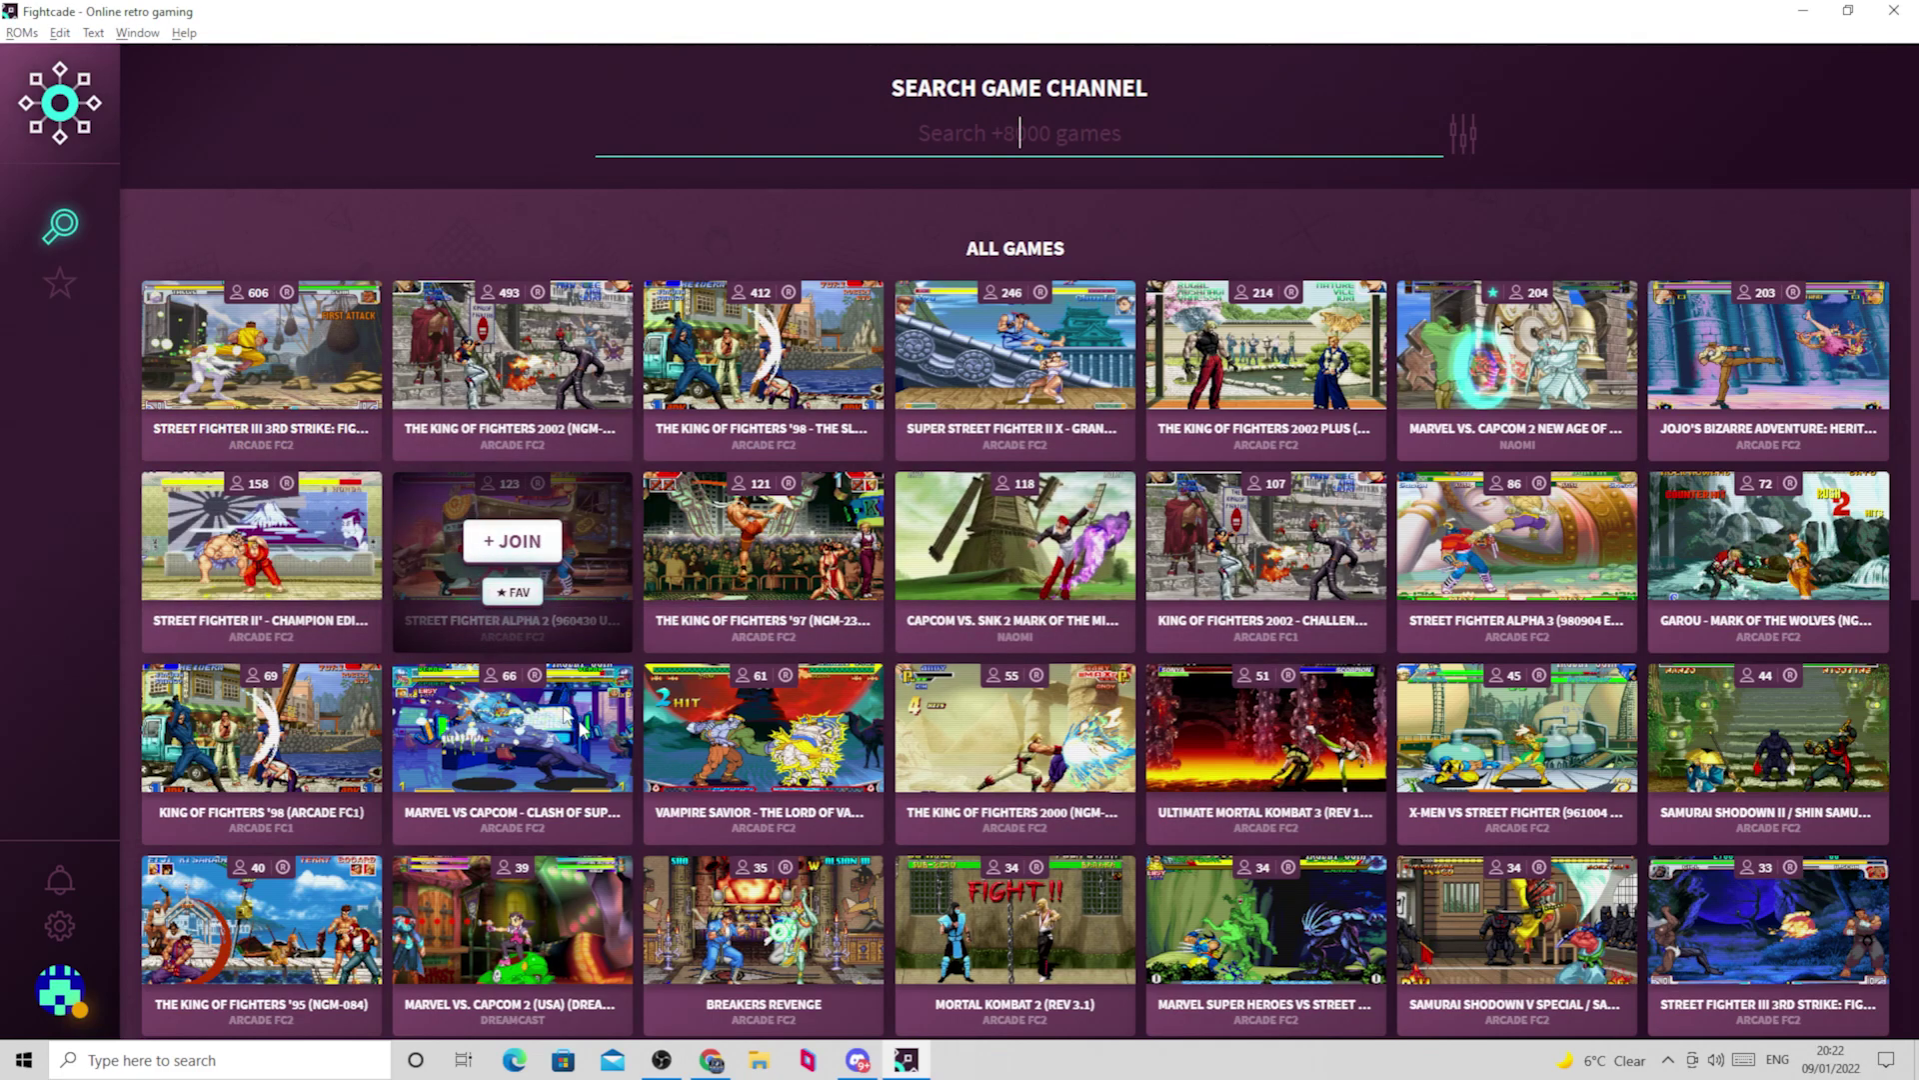
mouse_move(1014, 743)
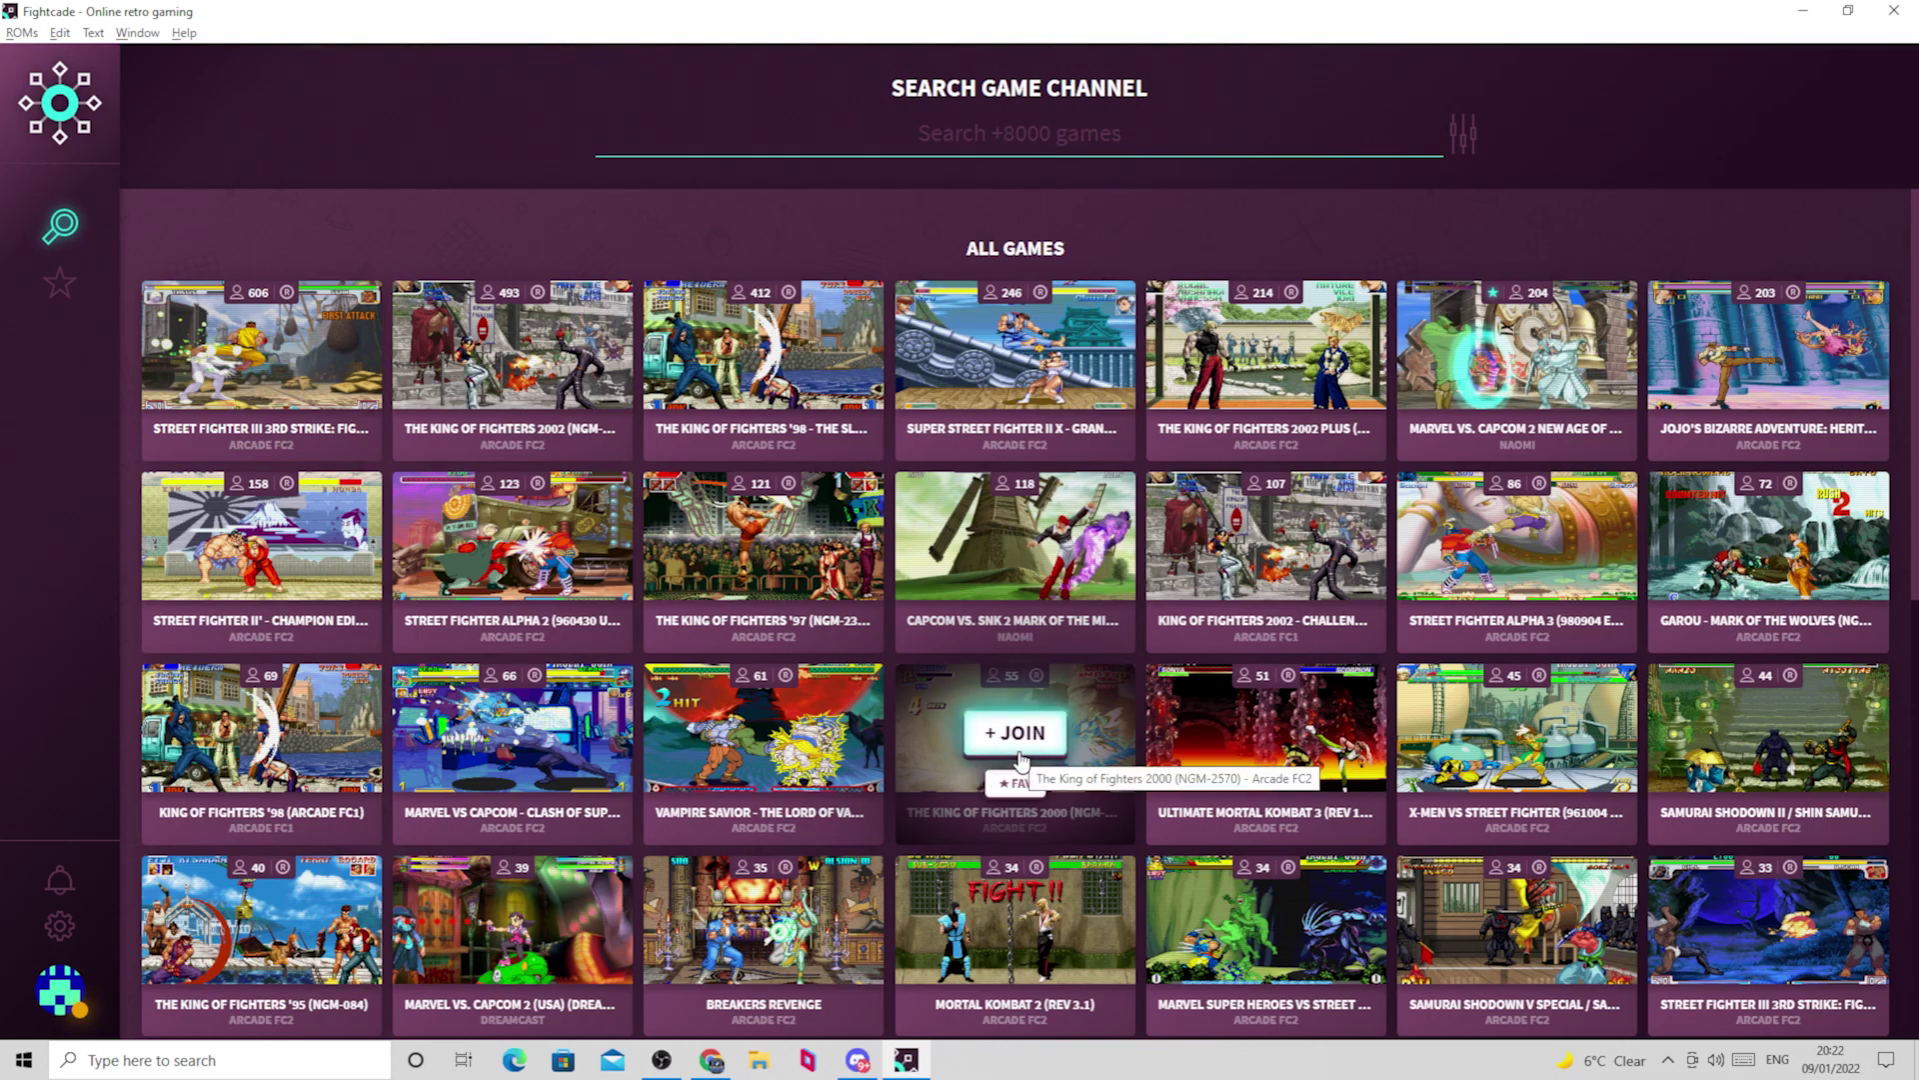
click(1014, 733)
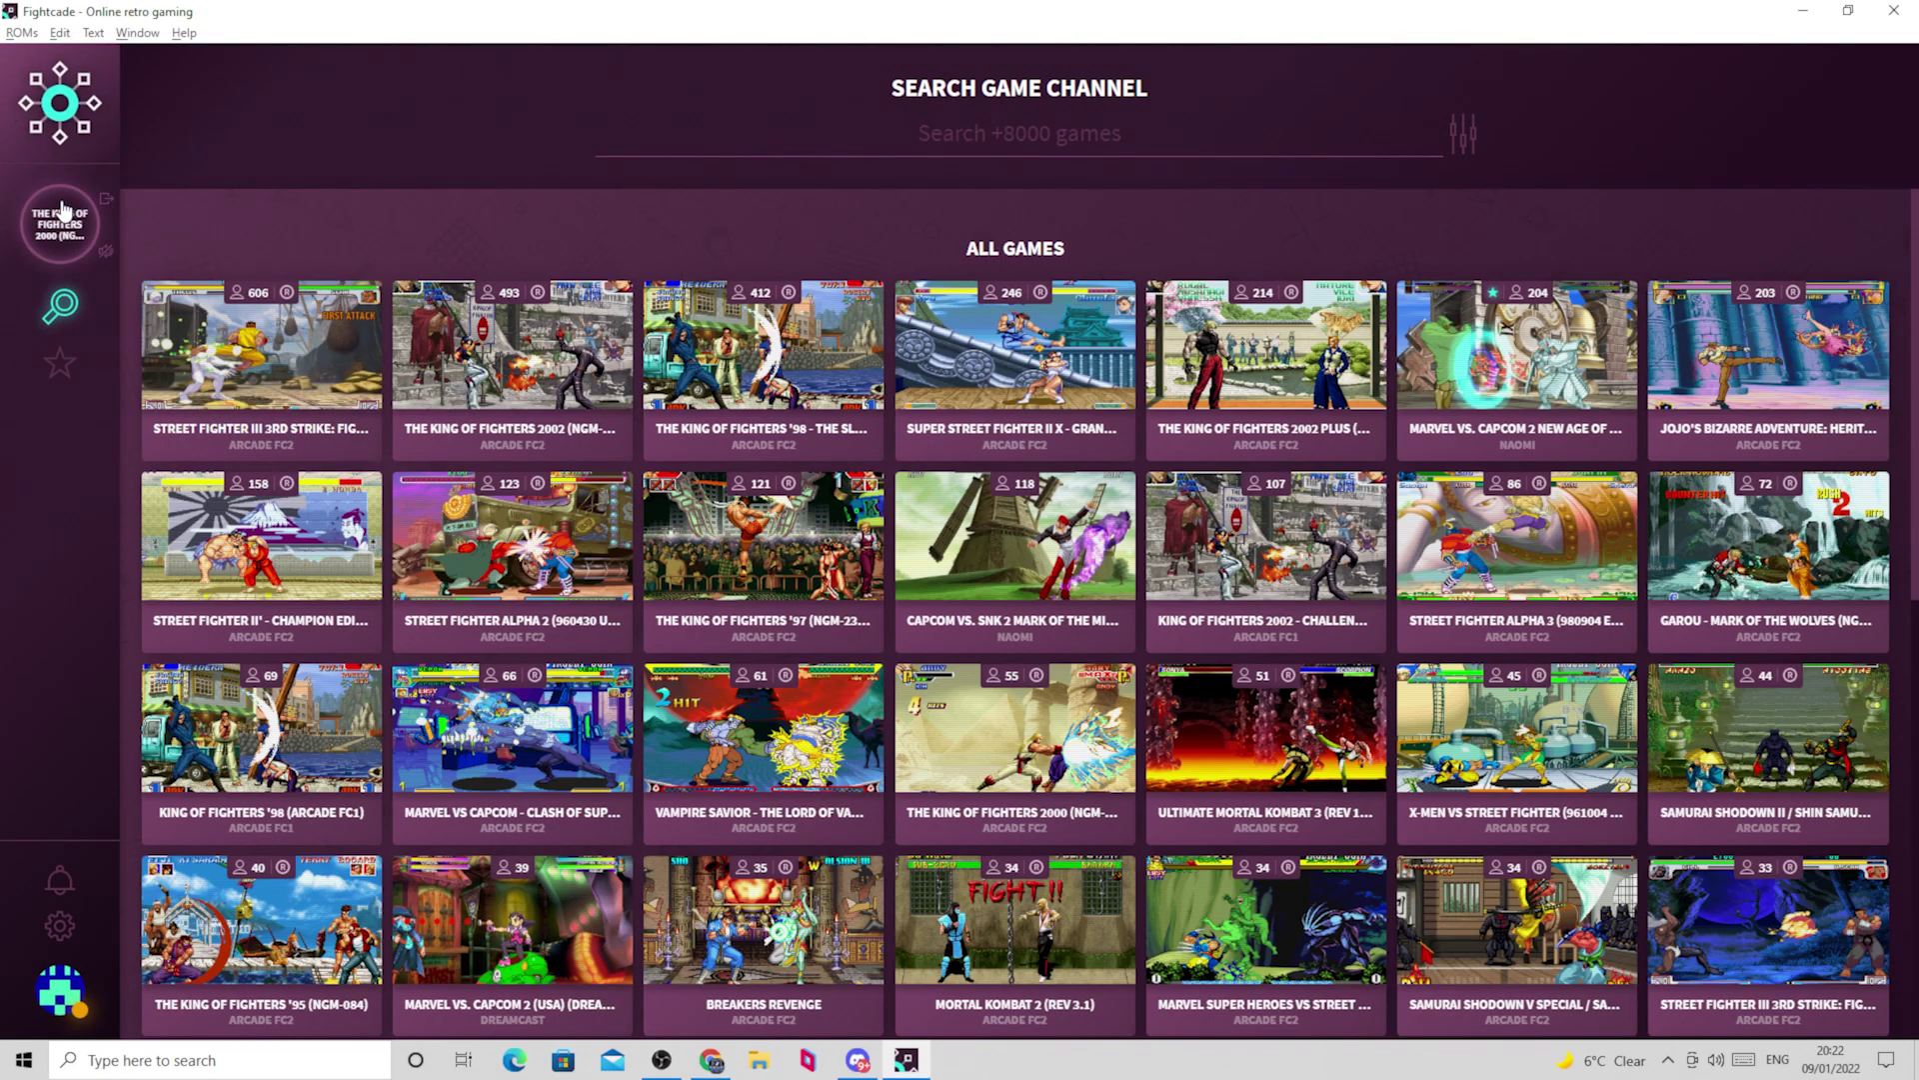
- Open the joined KOF 2000 channel and run the game in test mode
click(60, 225)
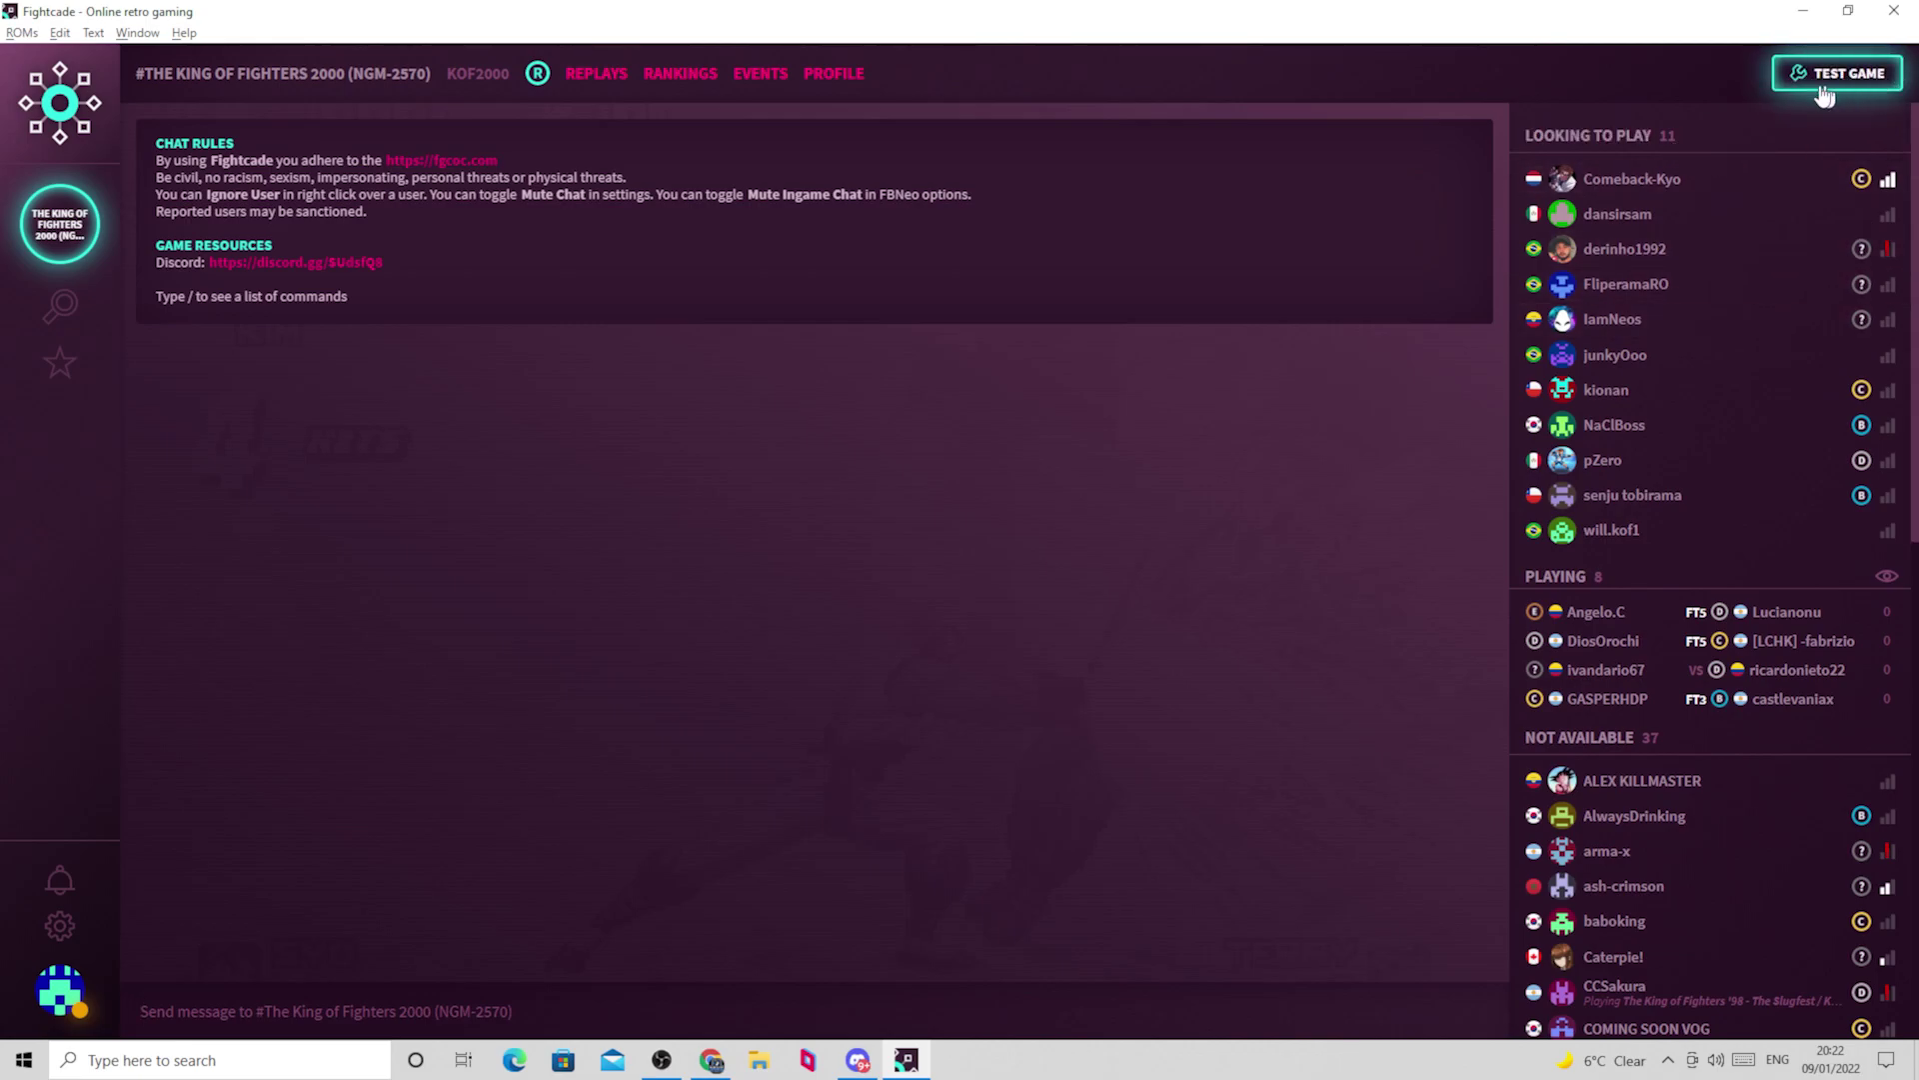
click(1875, 83)
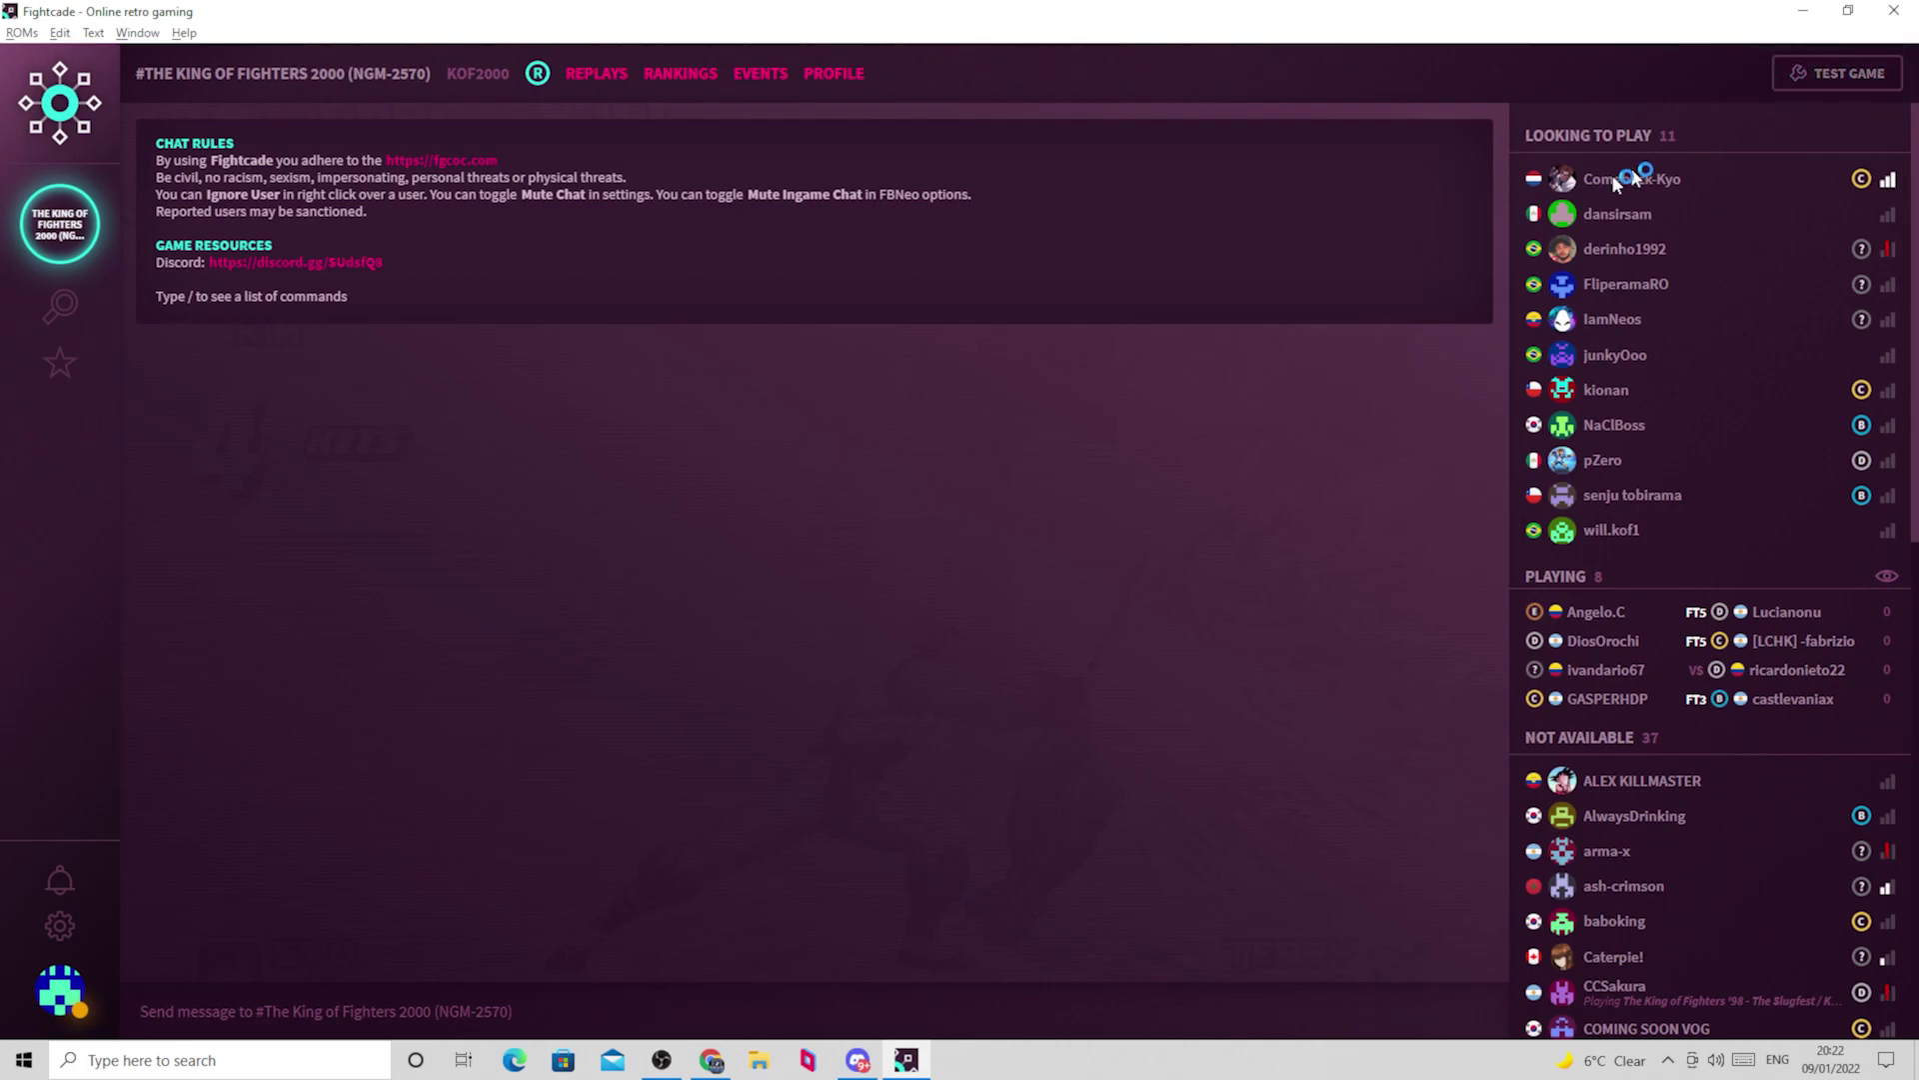